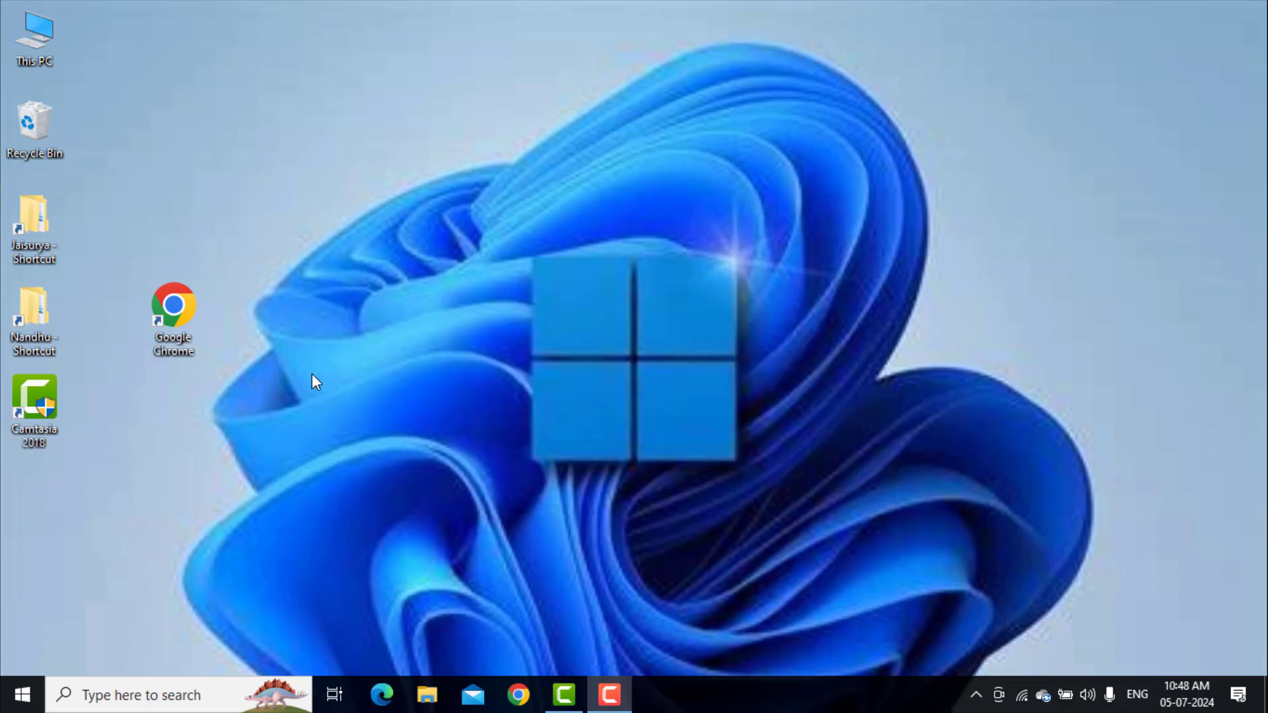
Step: Open the roaming application data folder by running %appdata% from the Run dialog
key("super+r")
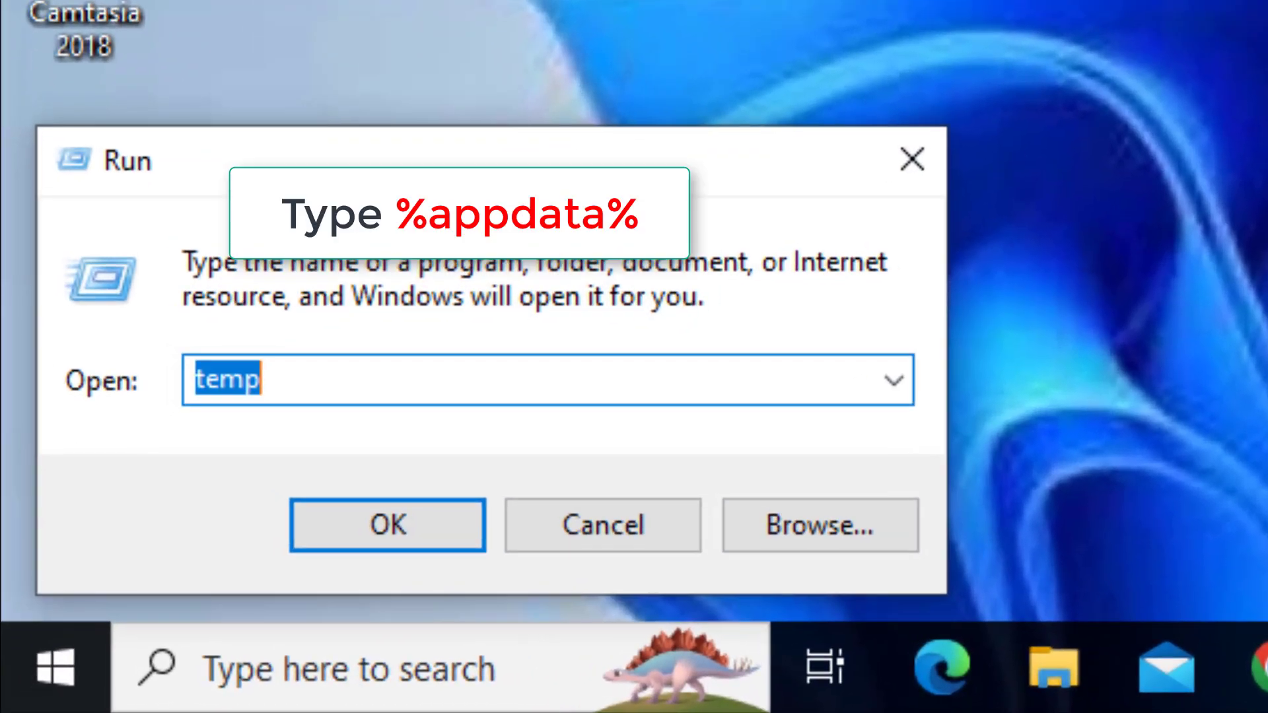
key("BackSpace")
type("%a")
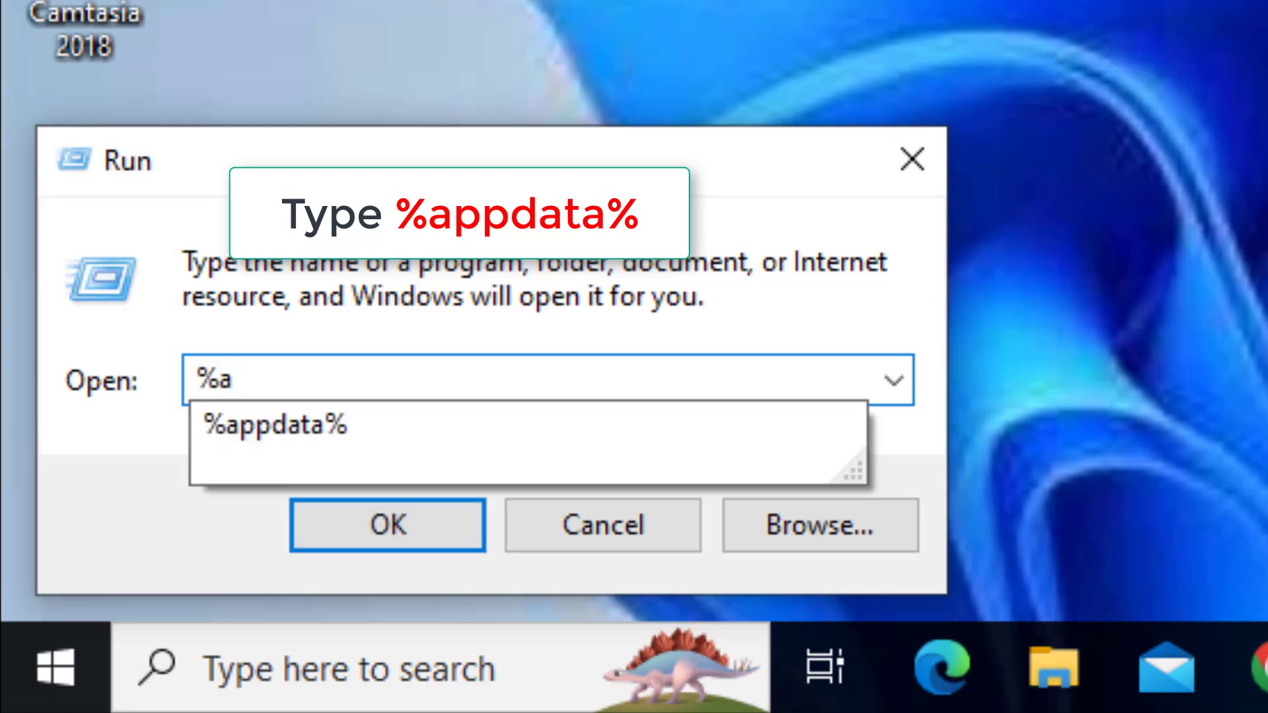
type("ppdata")
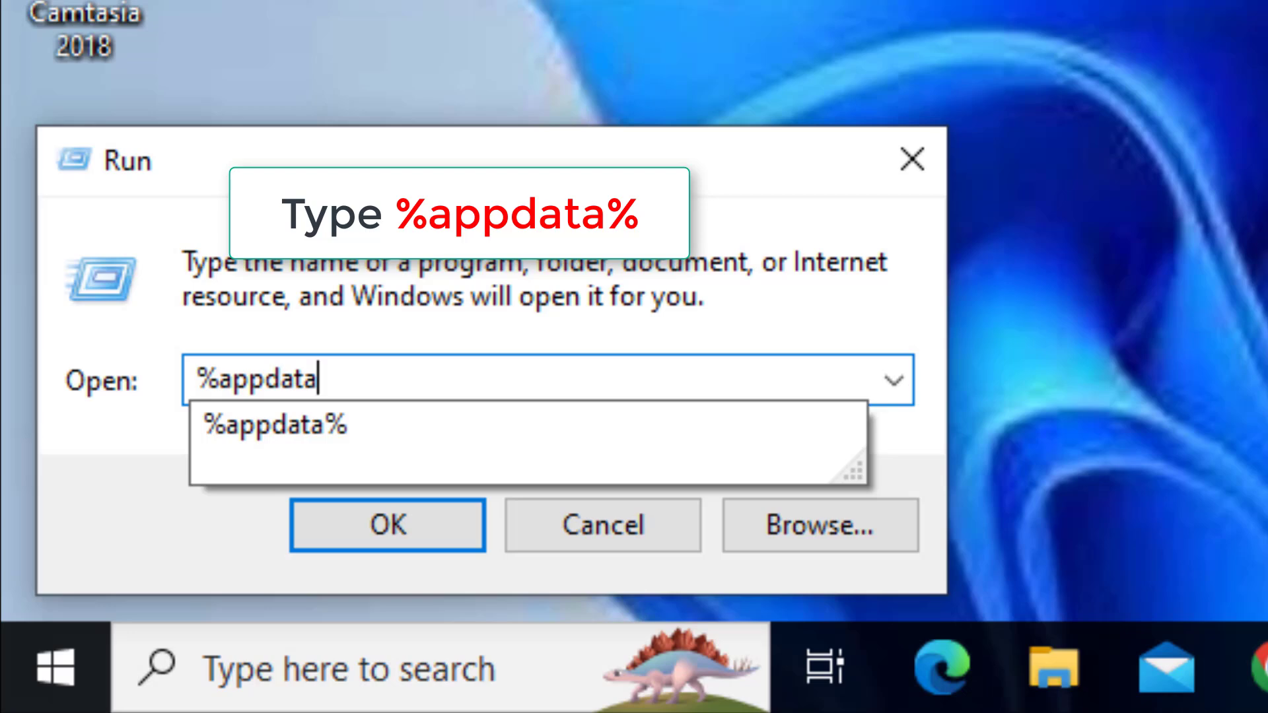
type("%")
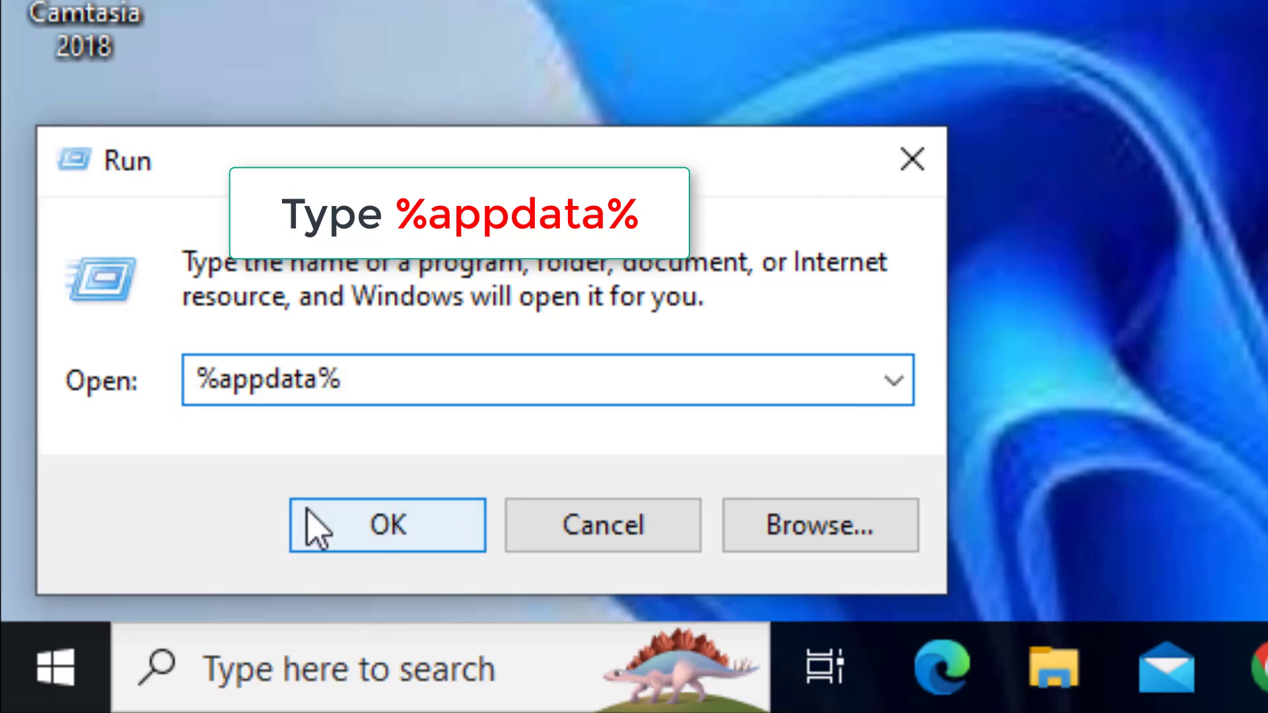
left_click(403, 529)
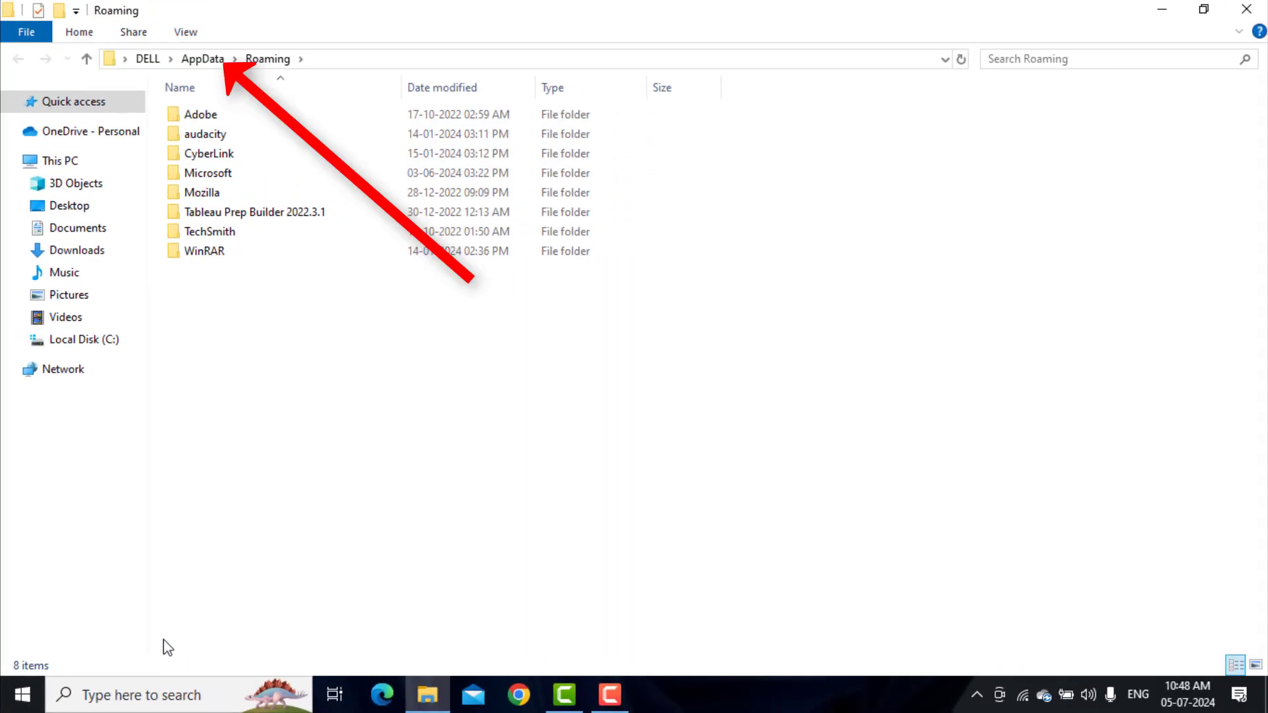
Step: Go up to the AppData folder, open Local\Temp and delete all files and folders in it
left_click(209, 65)
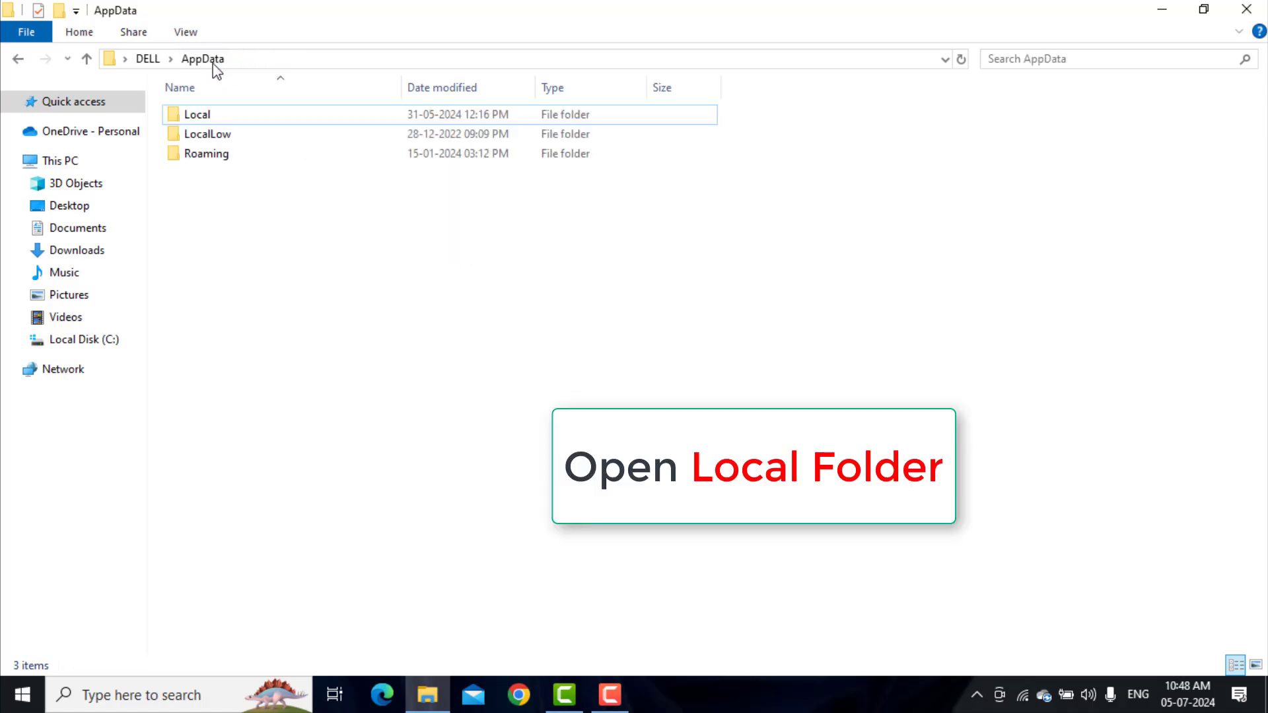
double_click(213, 116)
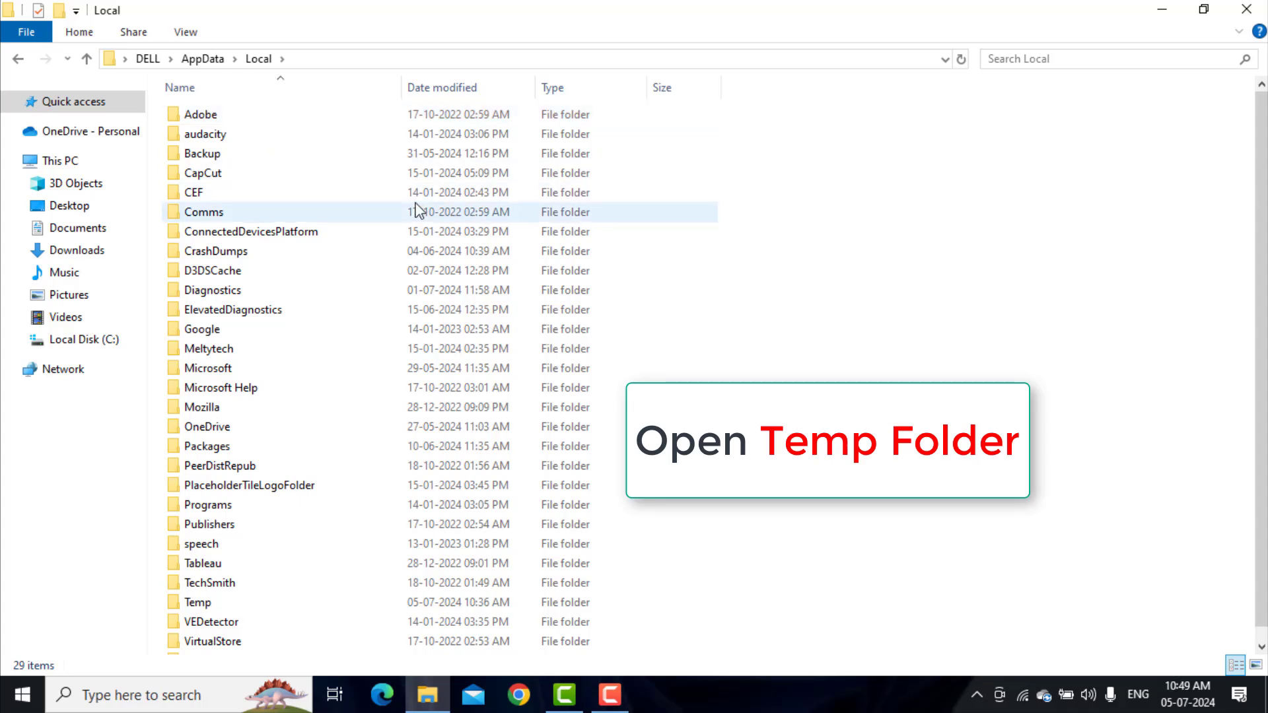
scroll(410, 264, "down", 1)
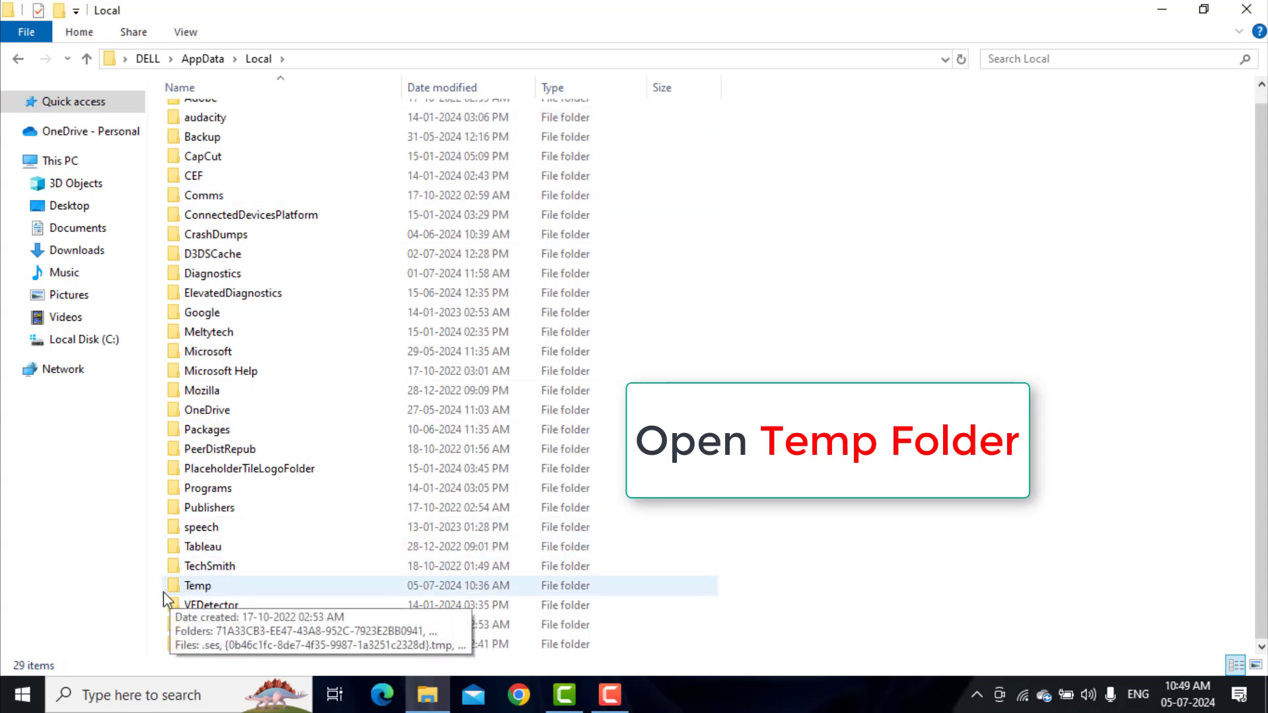
double_click(206, 587)
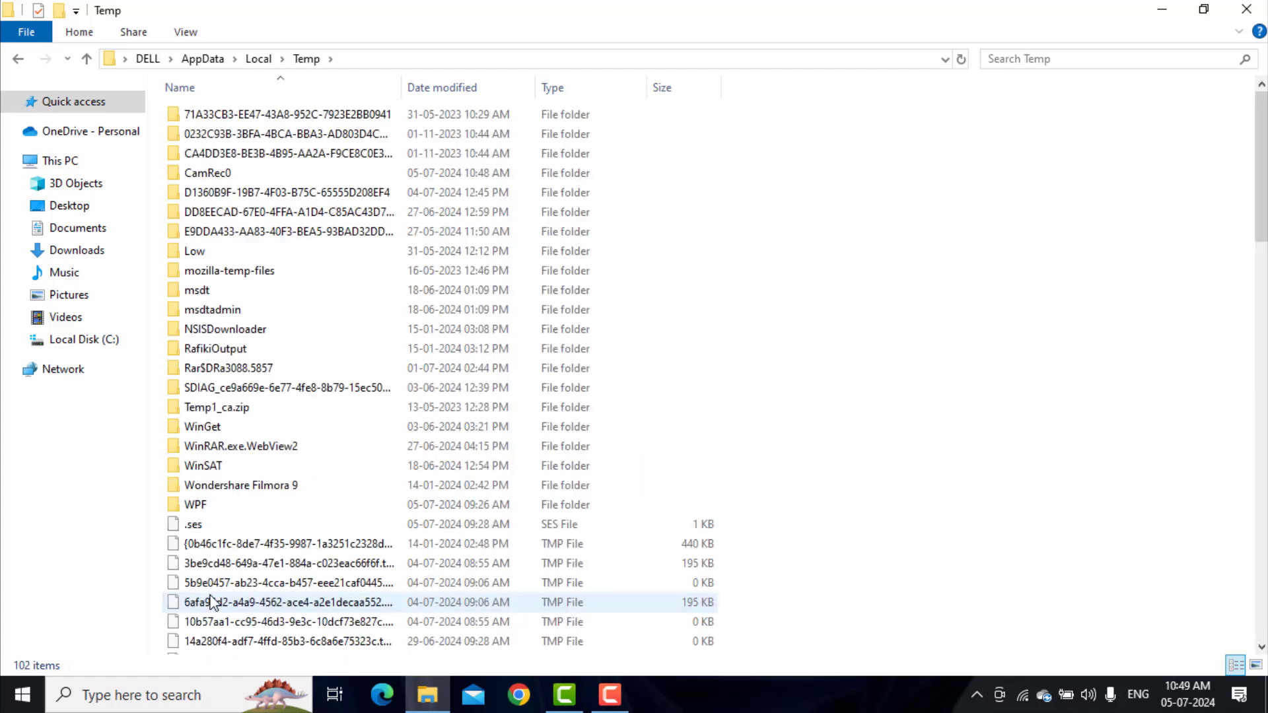
key("ctrl+a")
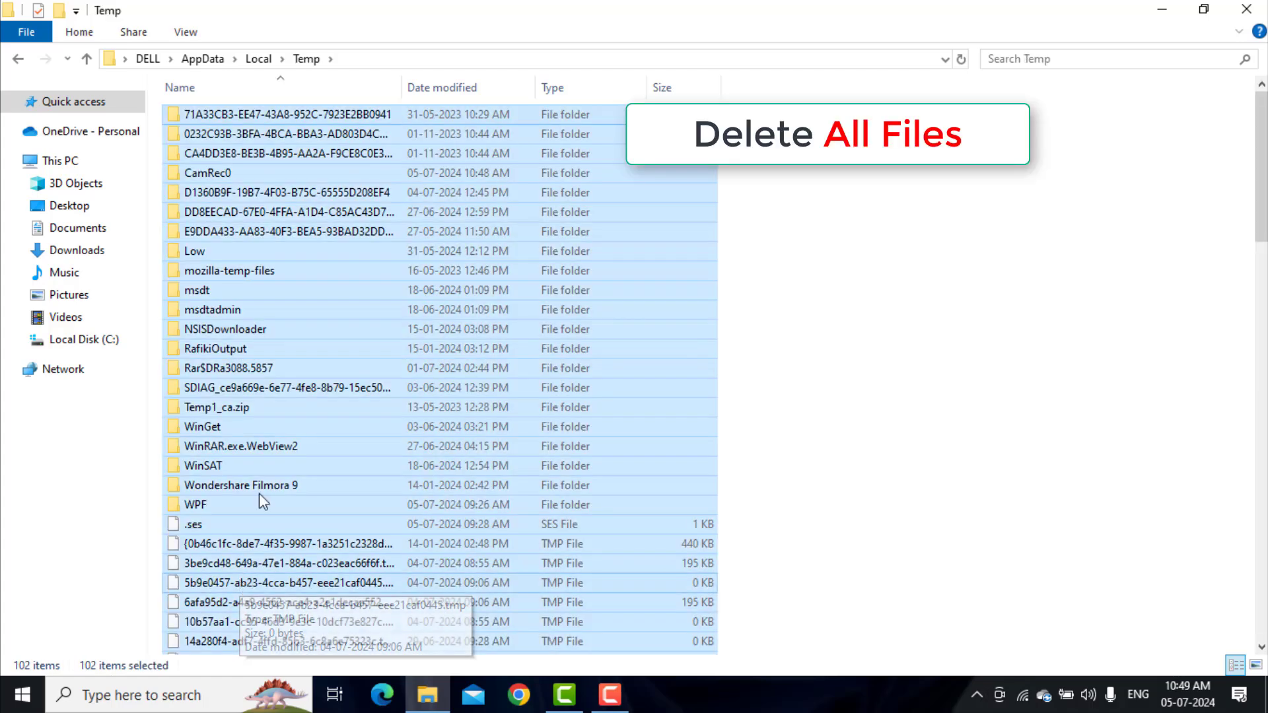
right_click(292, 234)
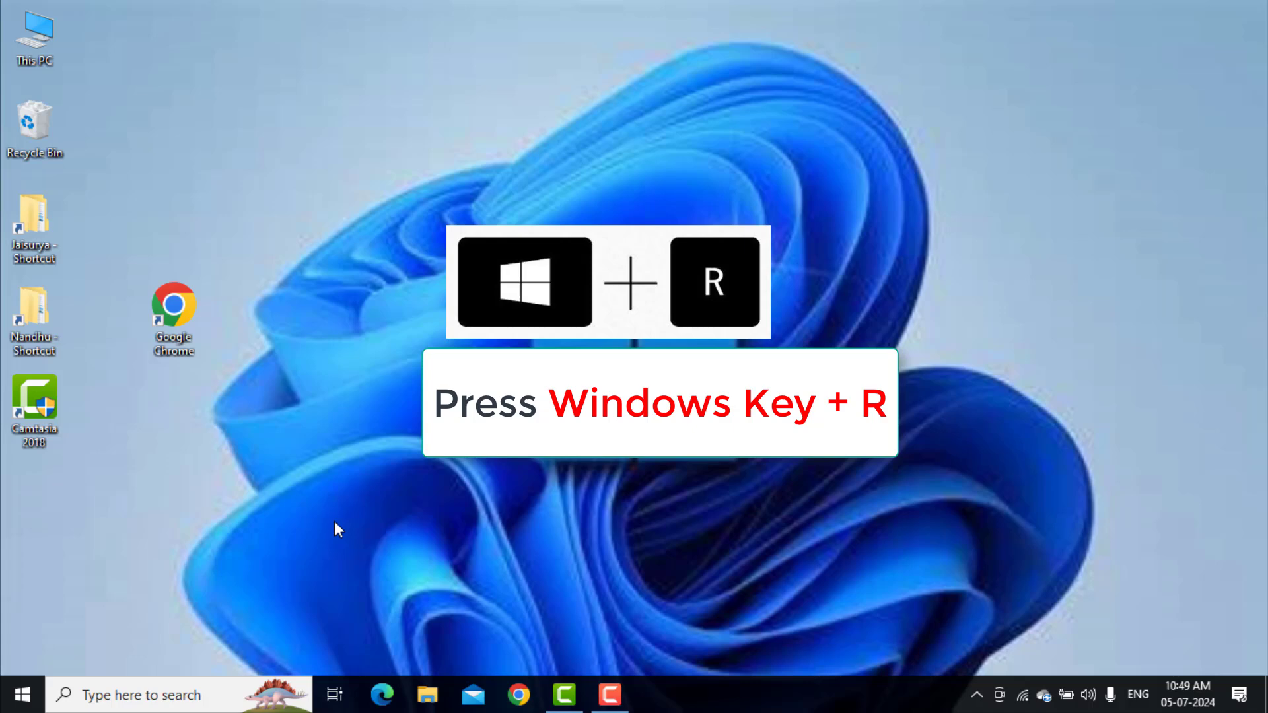
Step: Open the Windows Temp folder by running temp from the Run dialog and delete everything in it
key("super+r")
key("BackSpace")
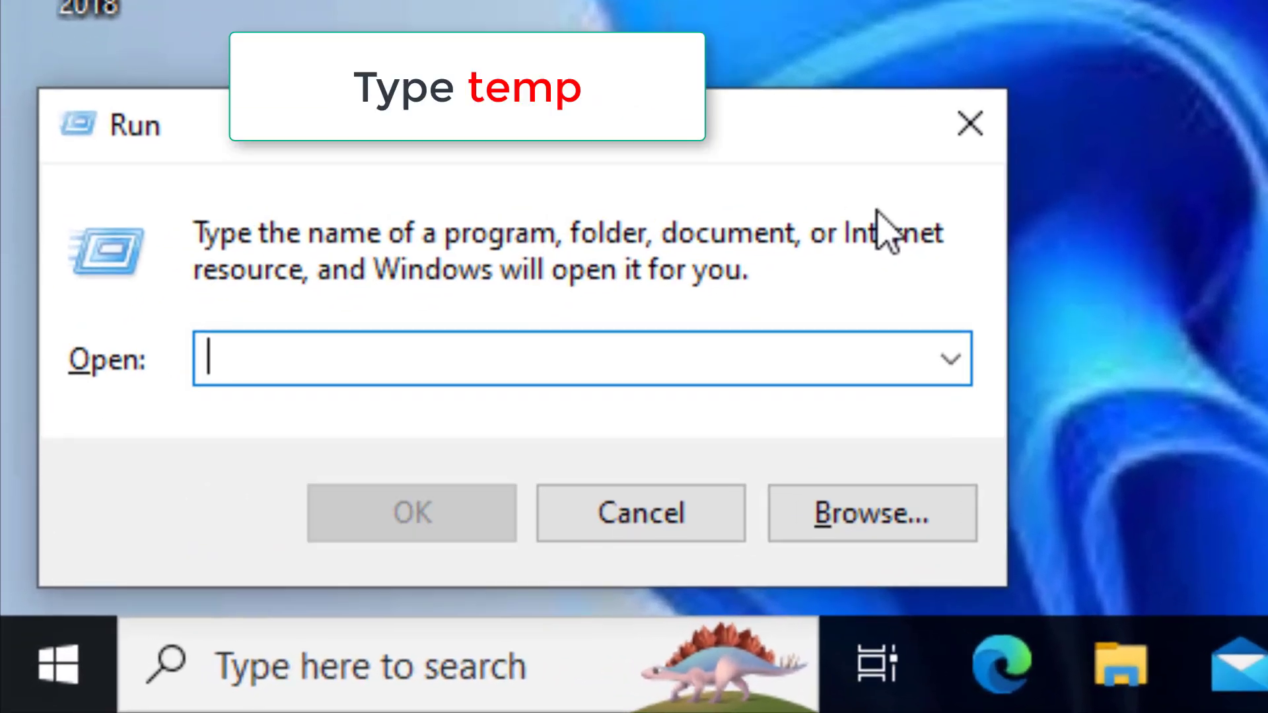
type("temp")
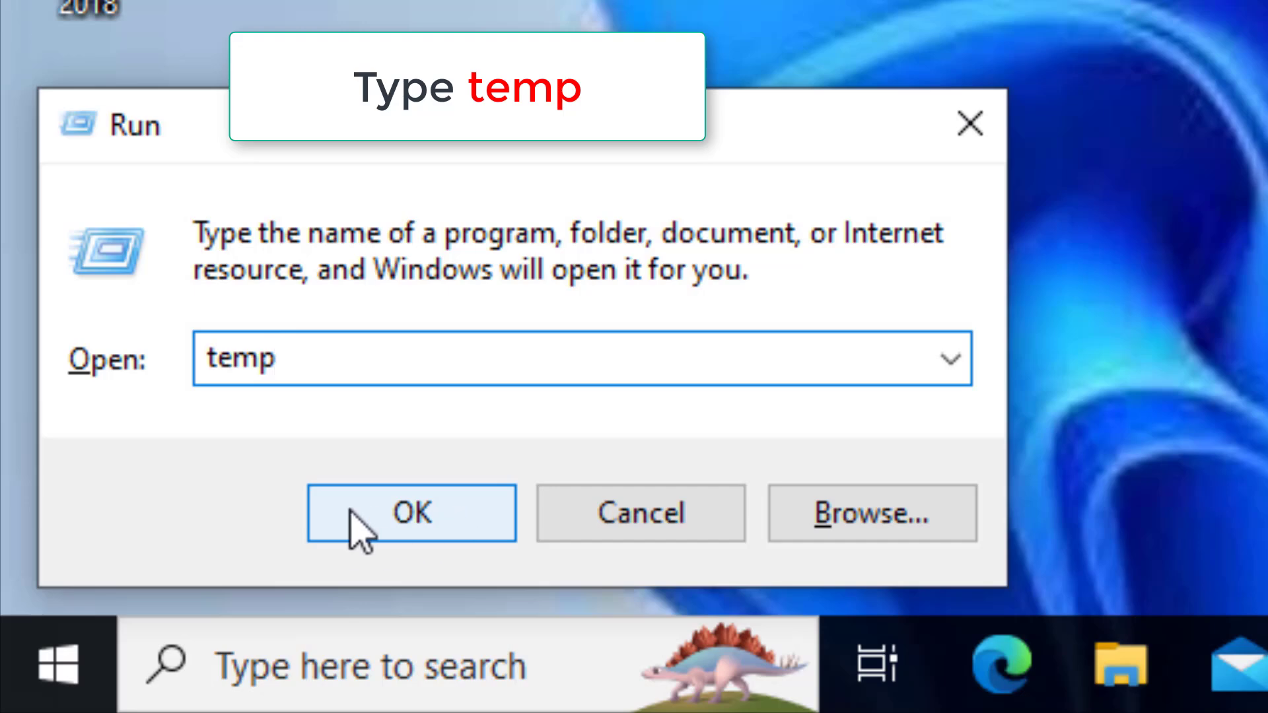
left_click(443, 519)
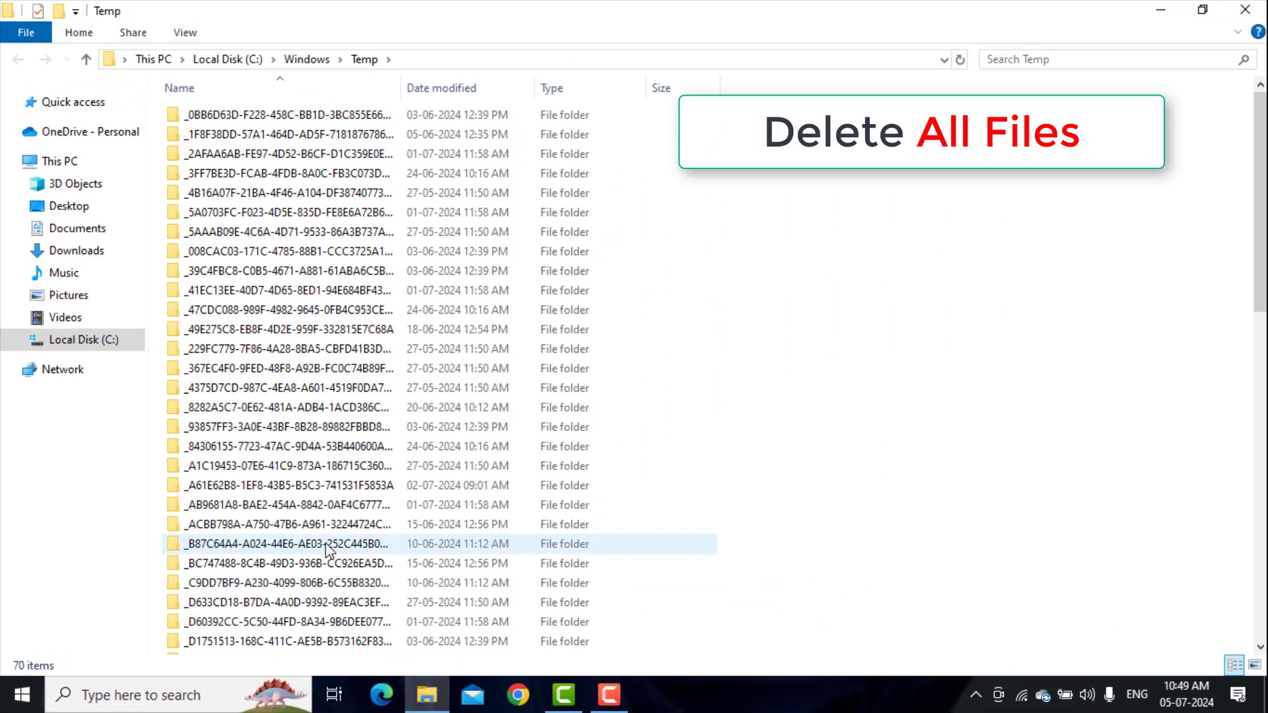
key("ctrl+a")
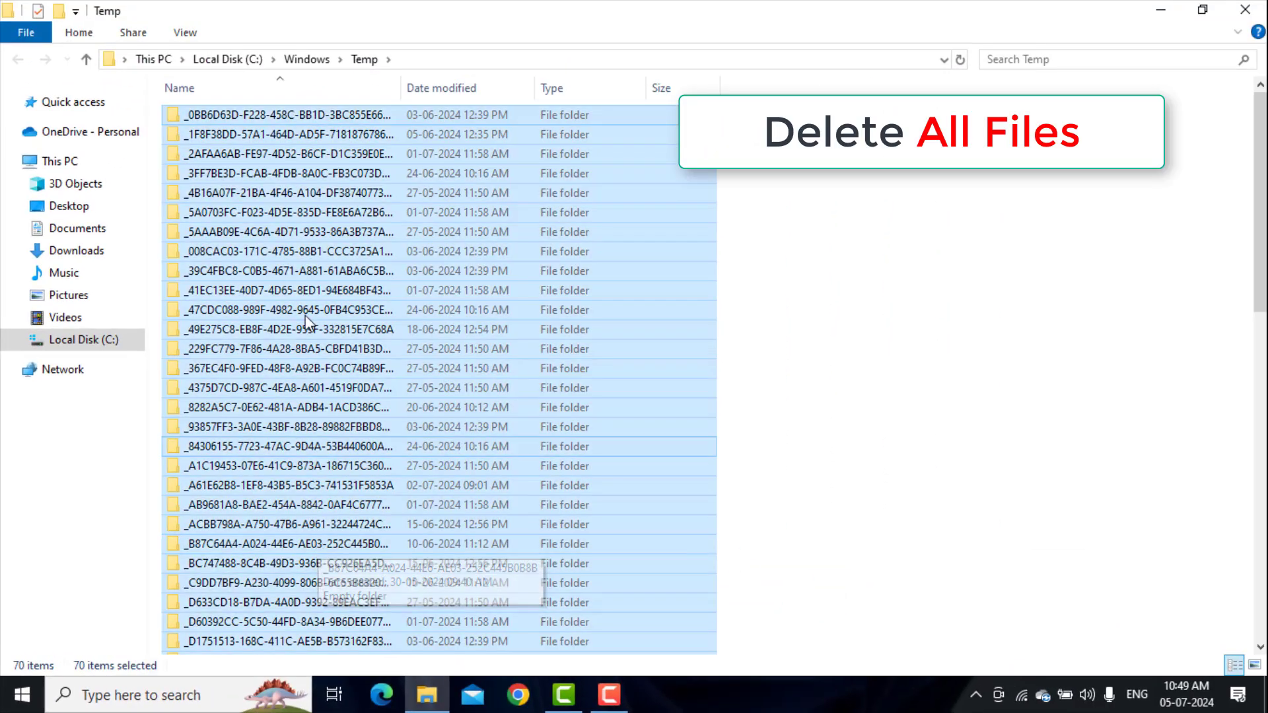
right_click(310, 227)
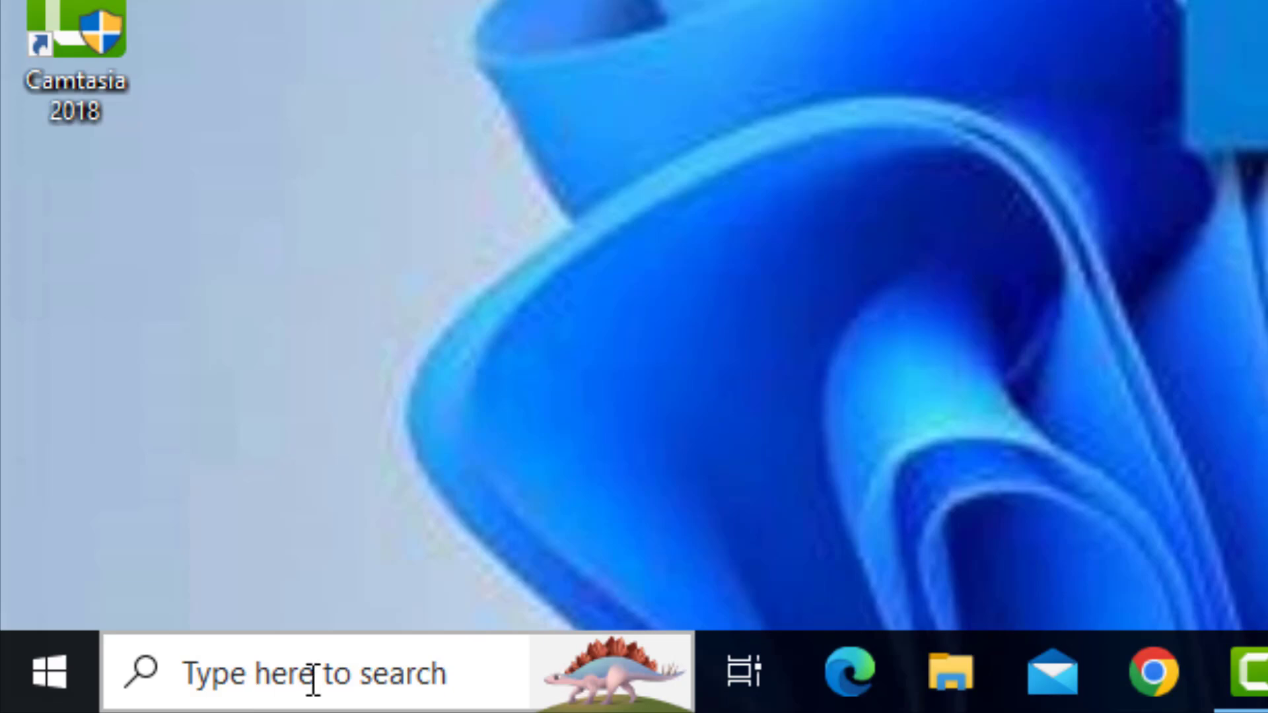
Step: Search Windows for "Check For Updates", run a Windows Update check, and close Settings
left_click(241, 690)
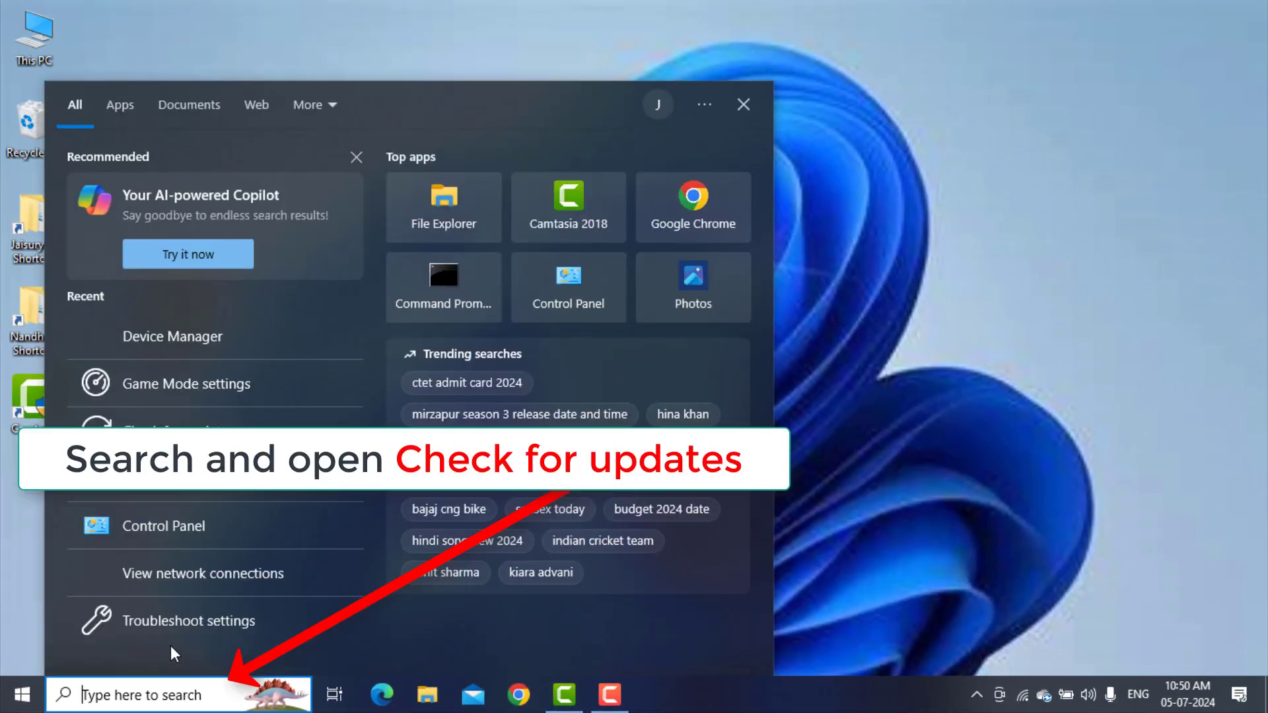
type("Chec")
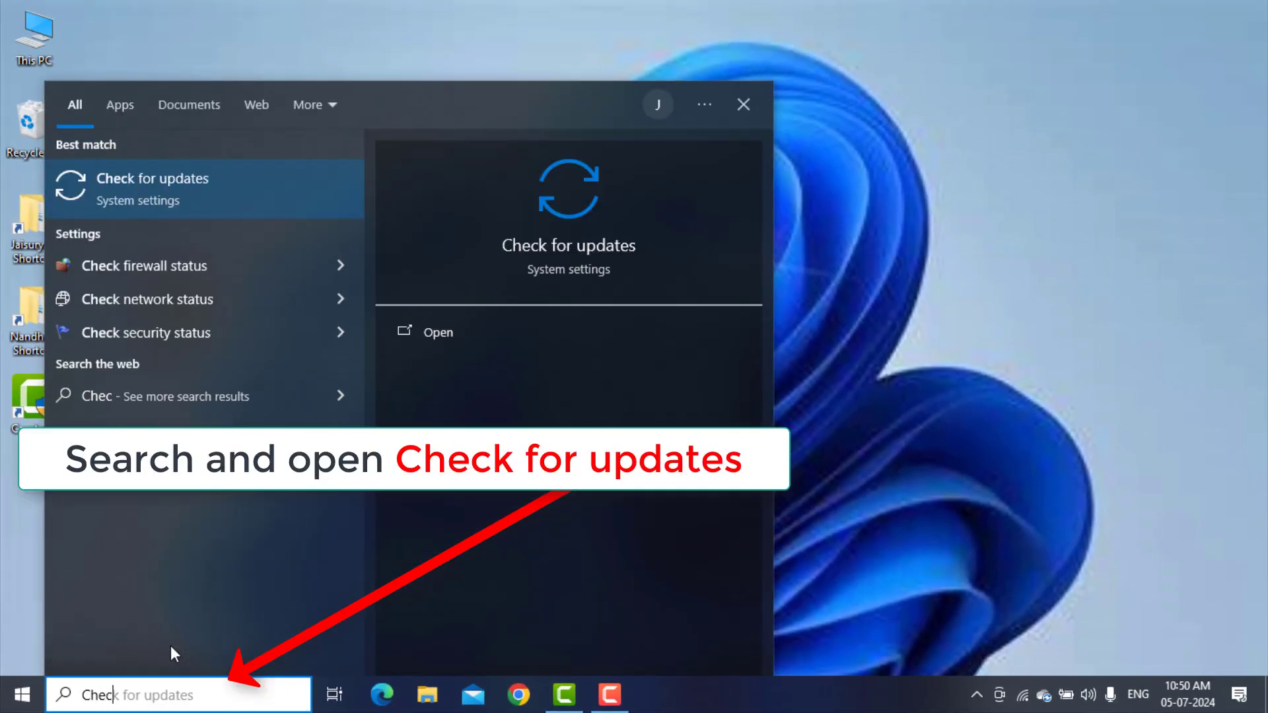
type("k For")
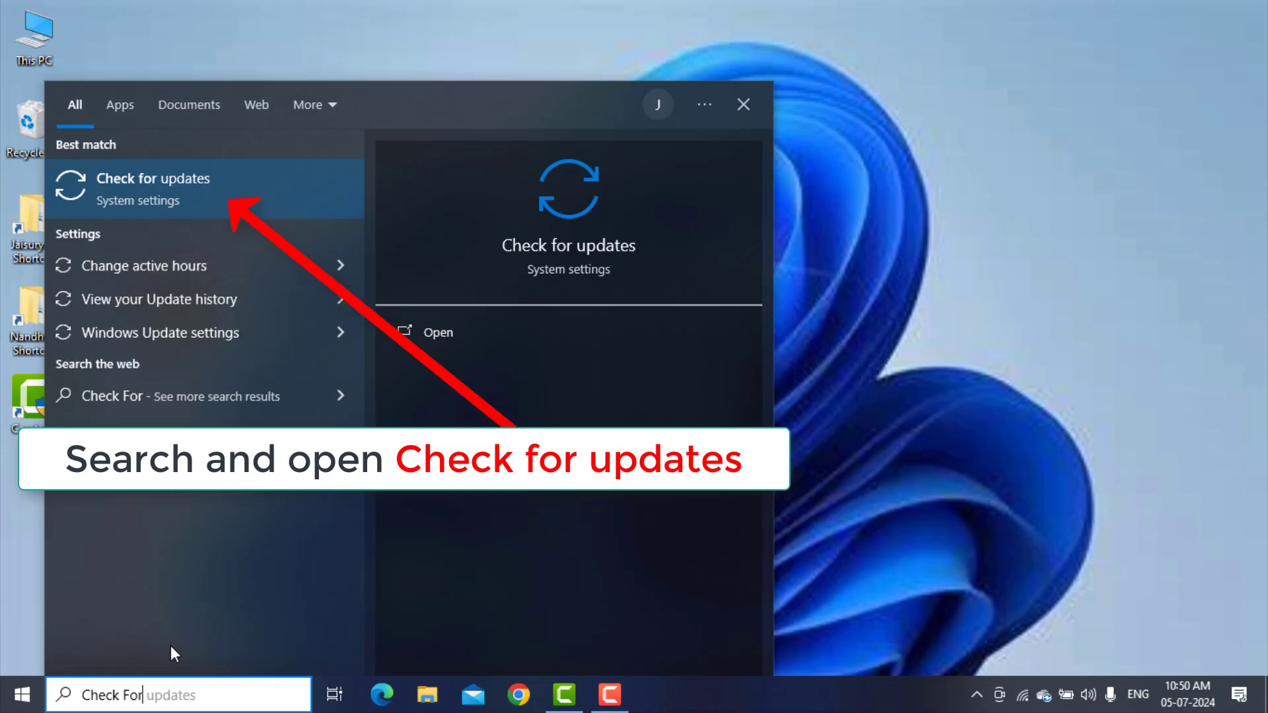
type(" Up")
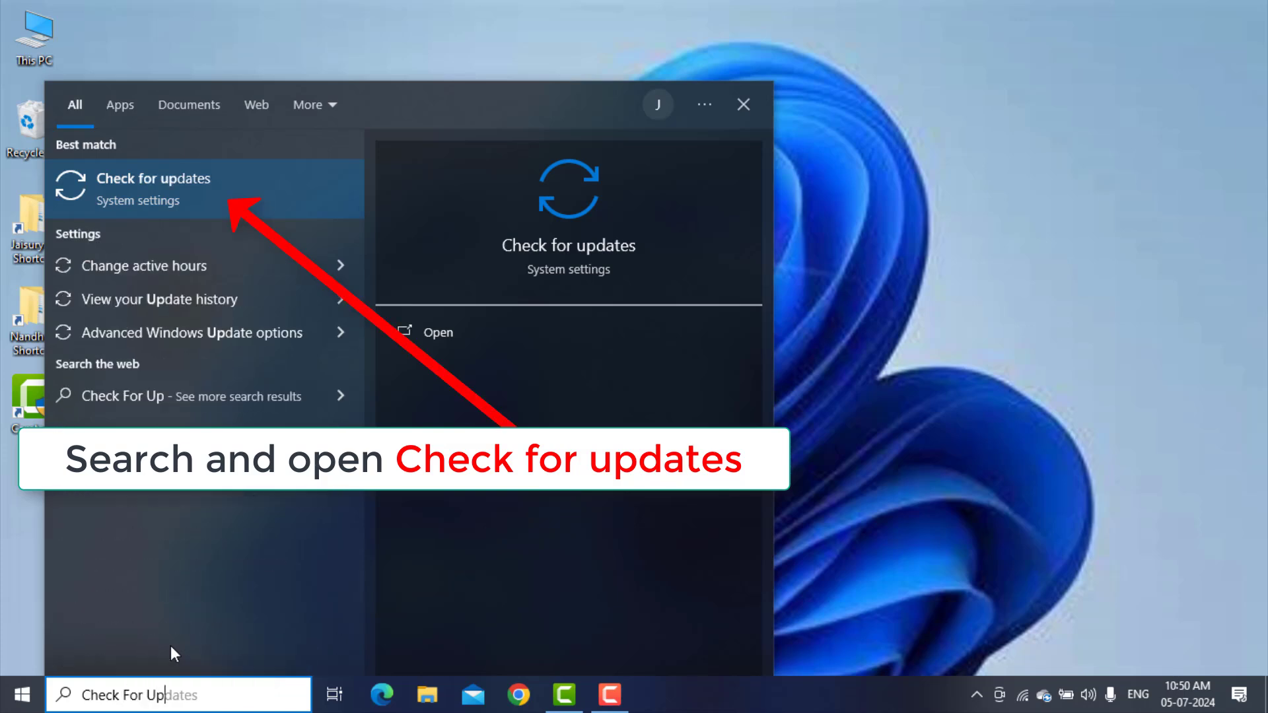
type("dates")
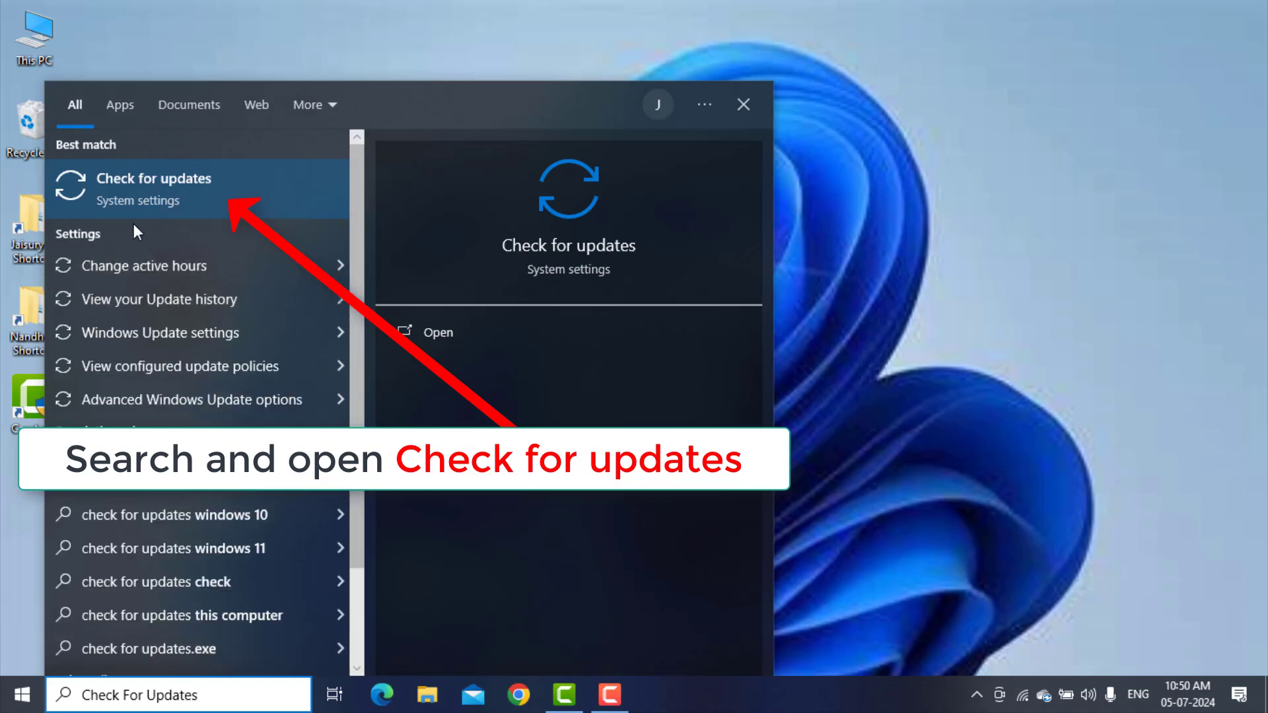
left_click(205, 192)
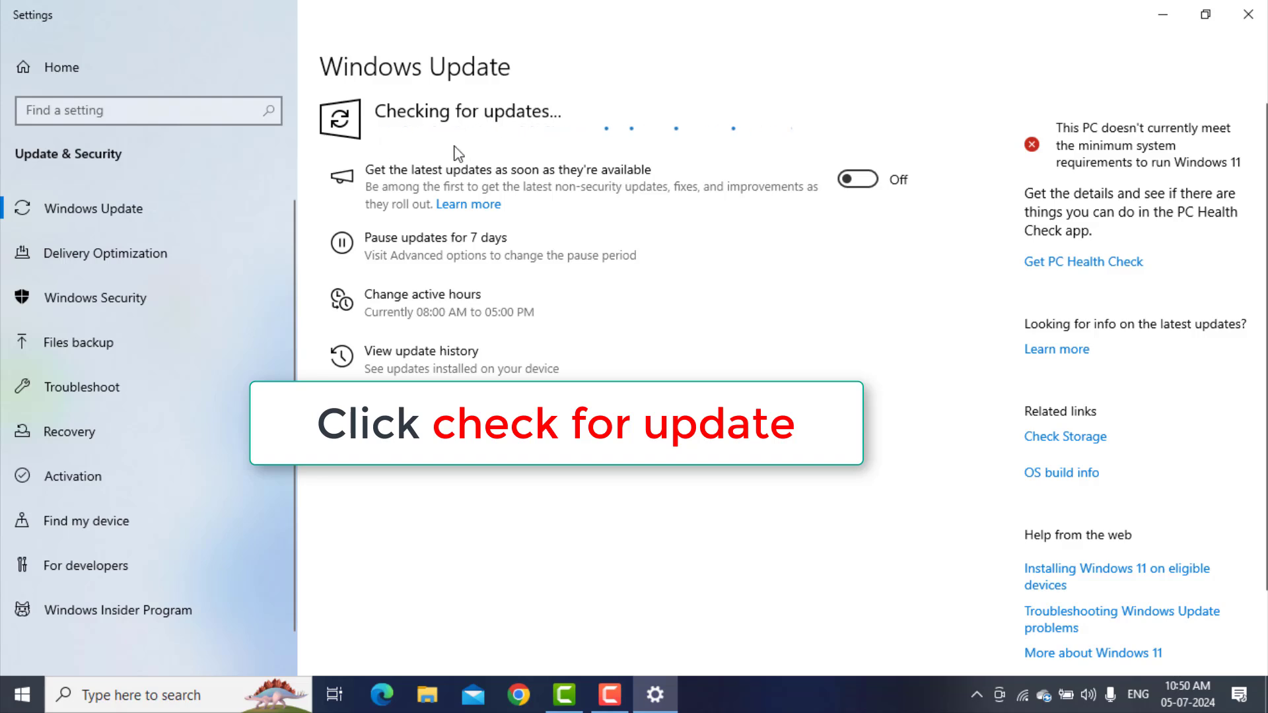
key("alt+F4")
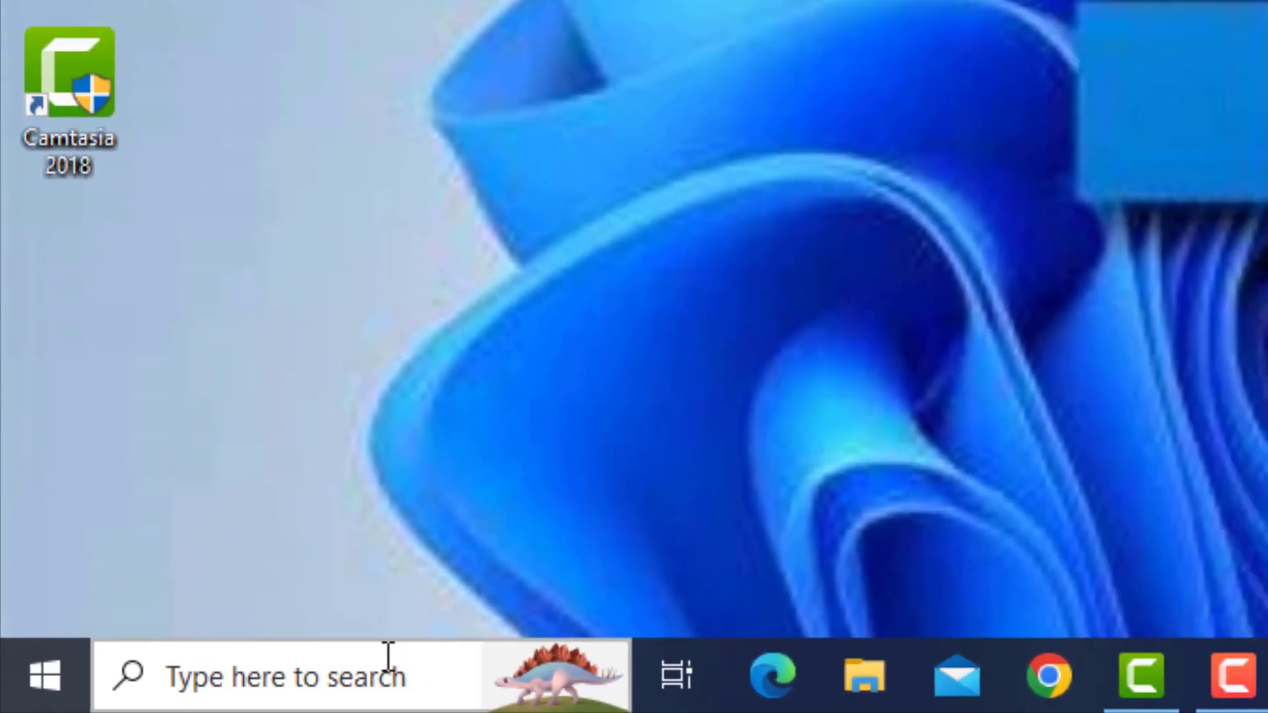
Step: Search Windows for "Game Mode", turn Game Mode on in its settings page, and close Settings
left_click(388, 657)
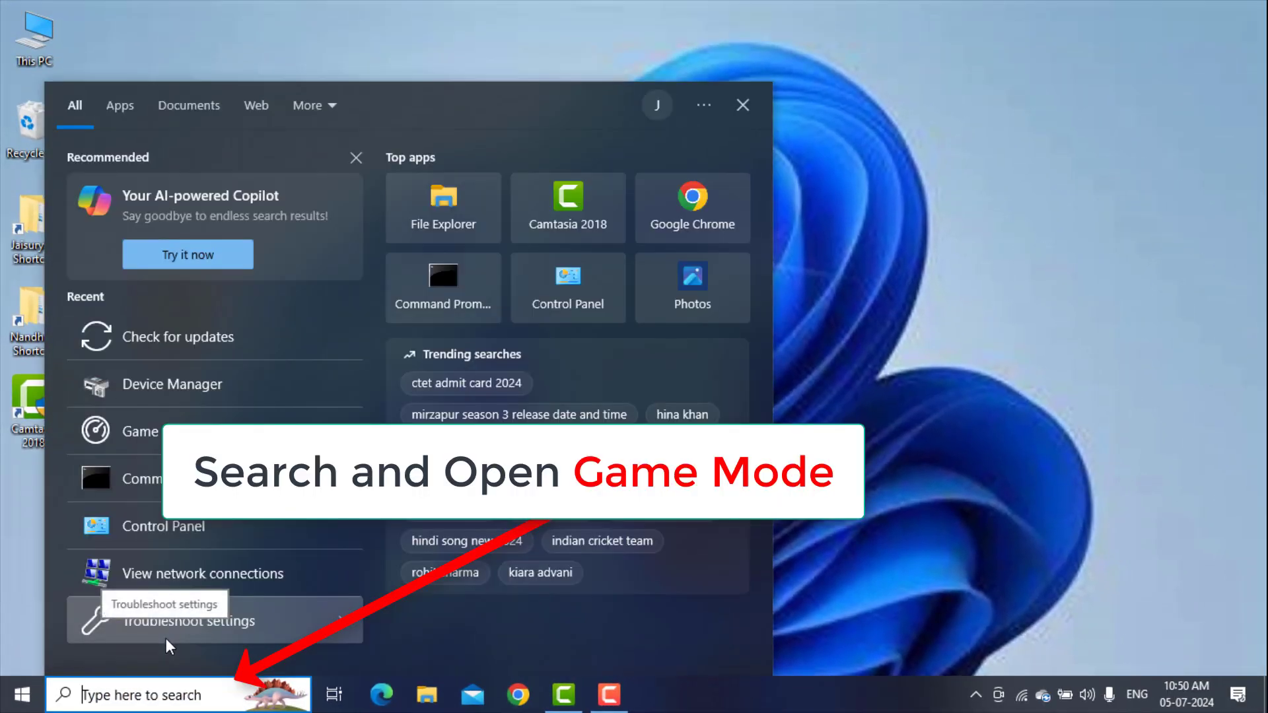
type("Game")
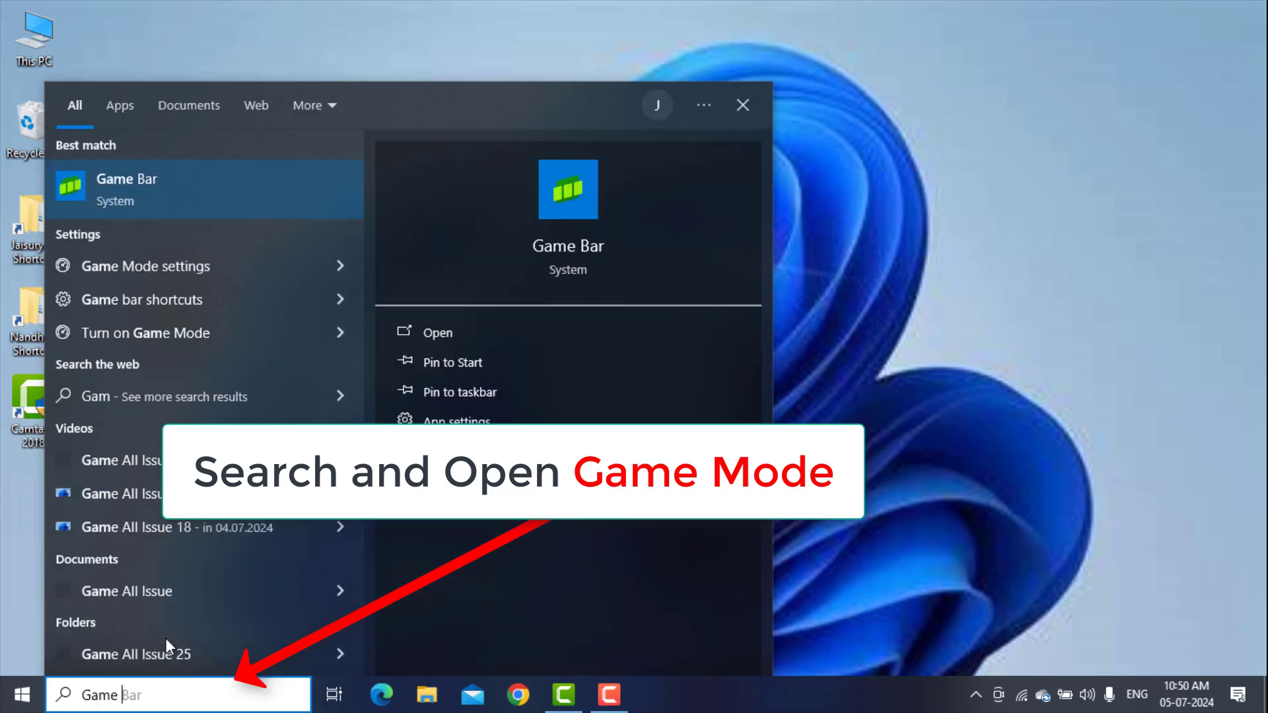
type(" Mod")
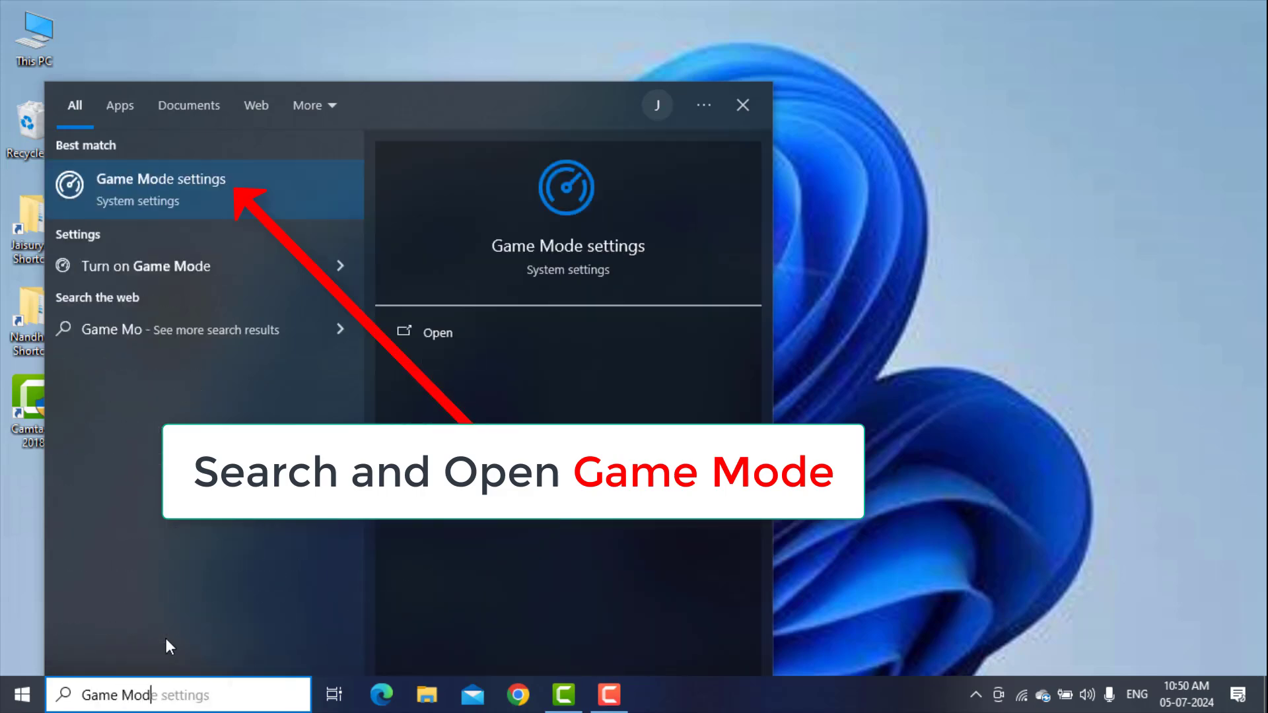
type("e")
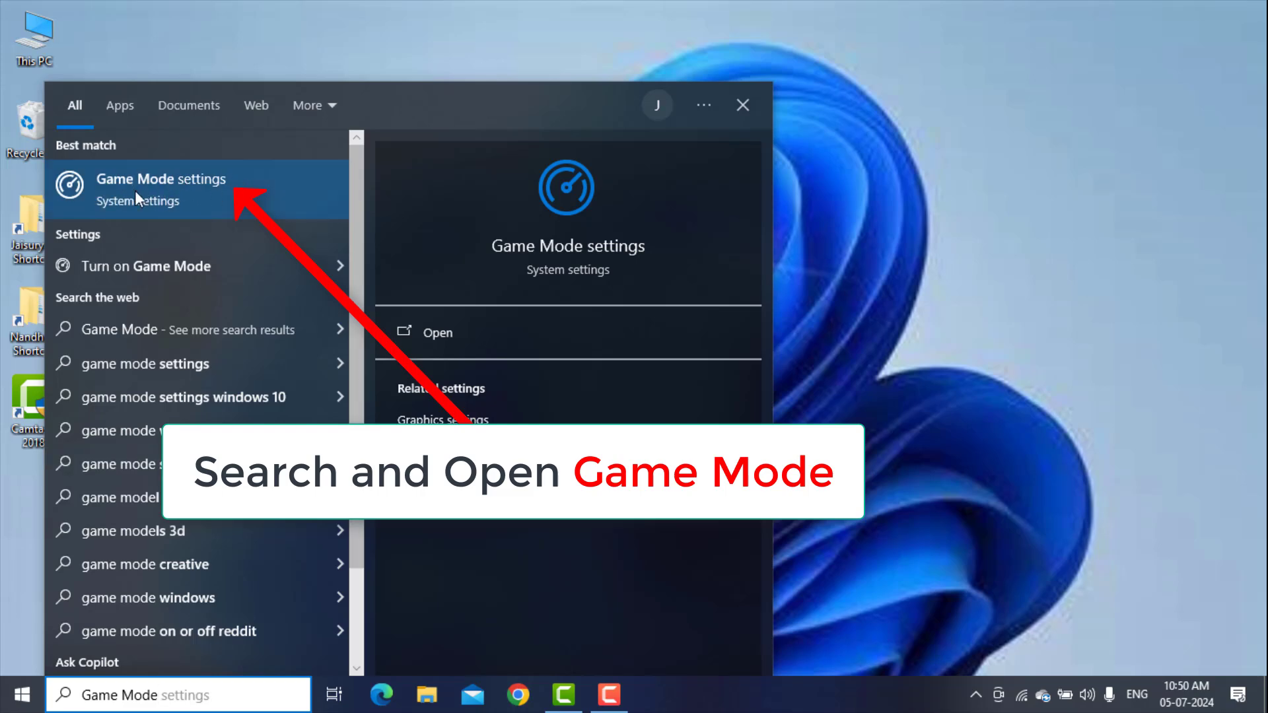
left_click(220, 175)
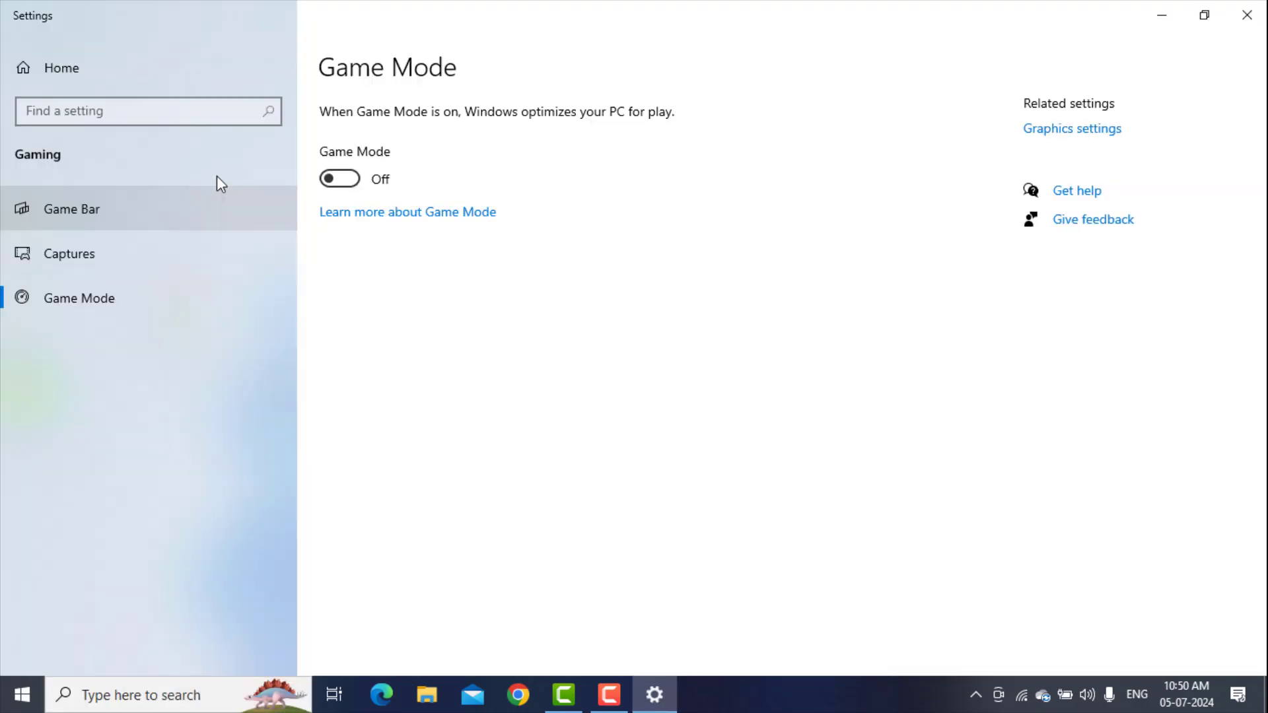
left_click(340, 179)
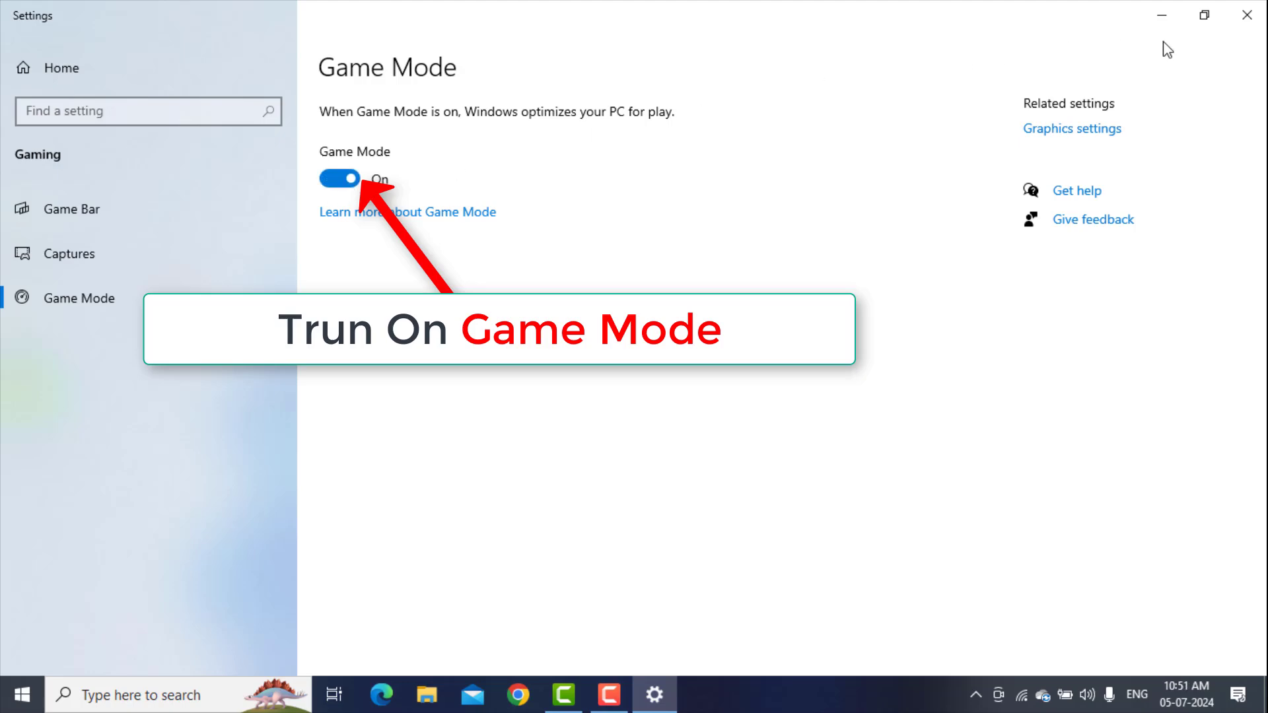
left_click(1249, 27)
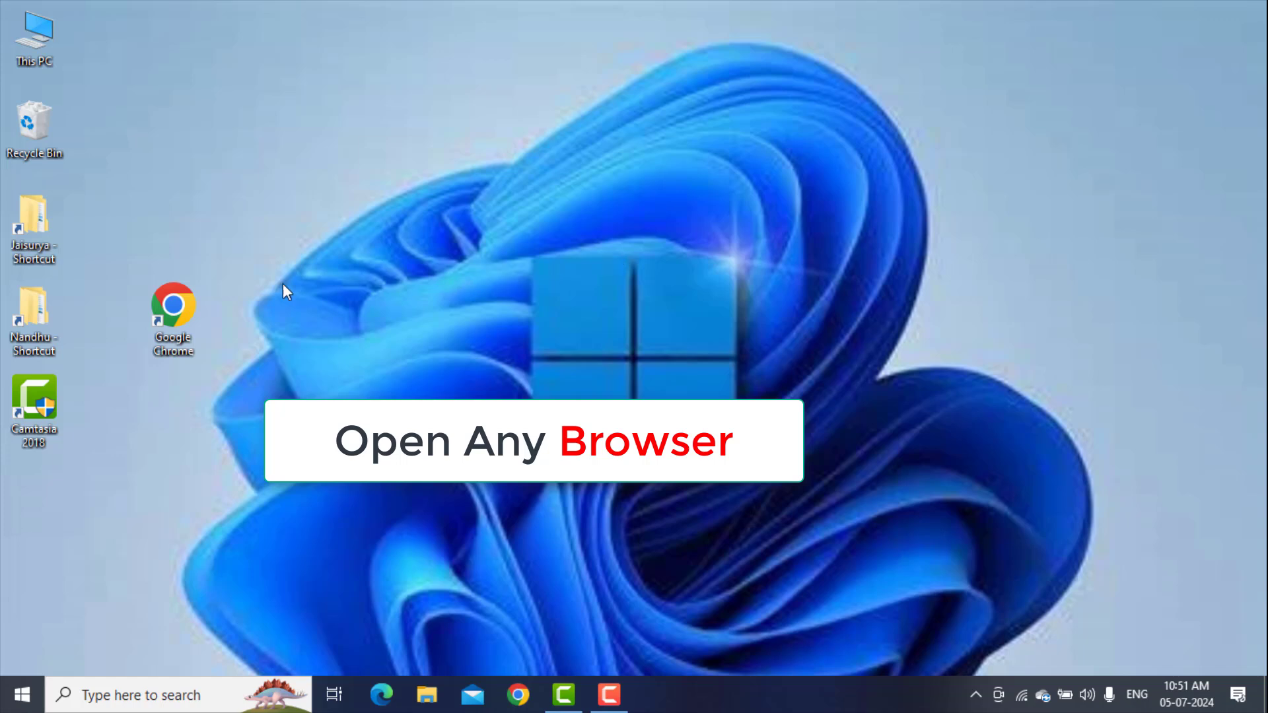
Step: Open Google Chrome and search Google for "DirectX Setup"
left_click(188, 315)
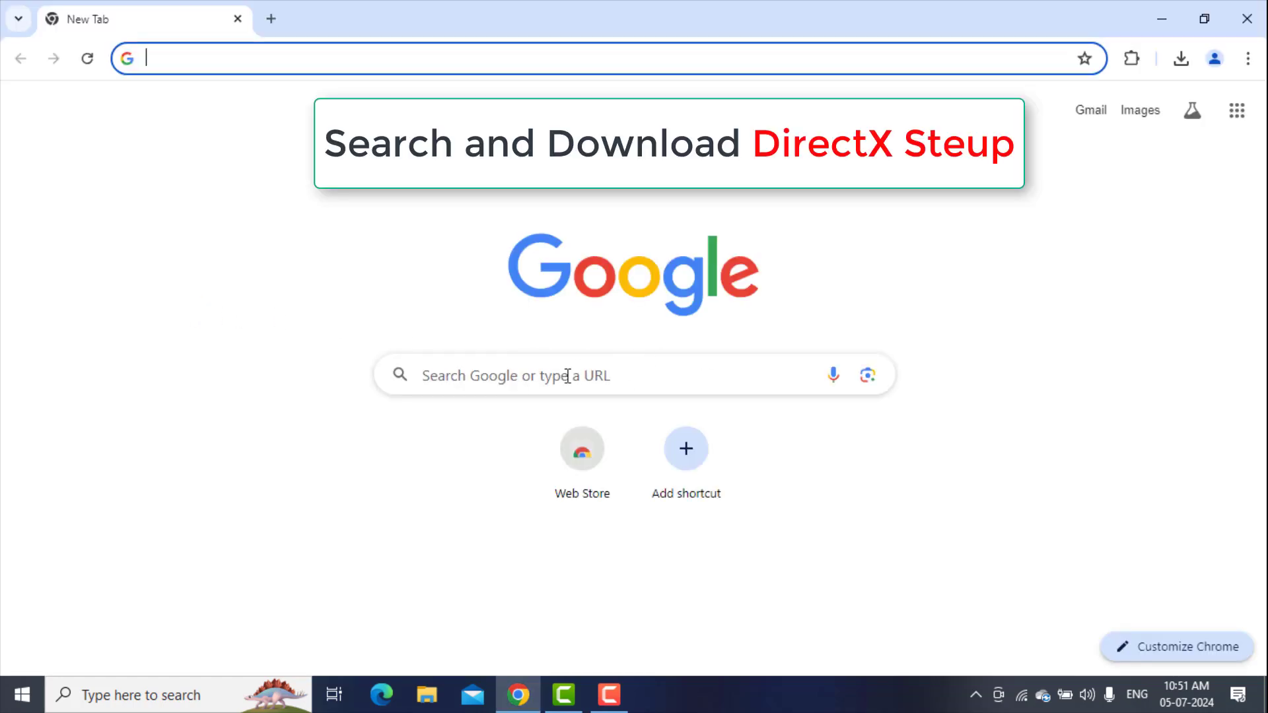
left_click(590, 374)
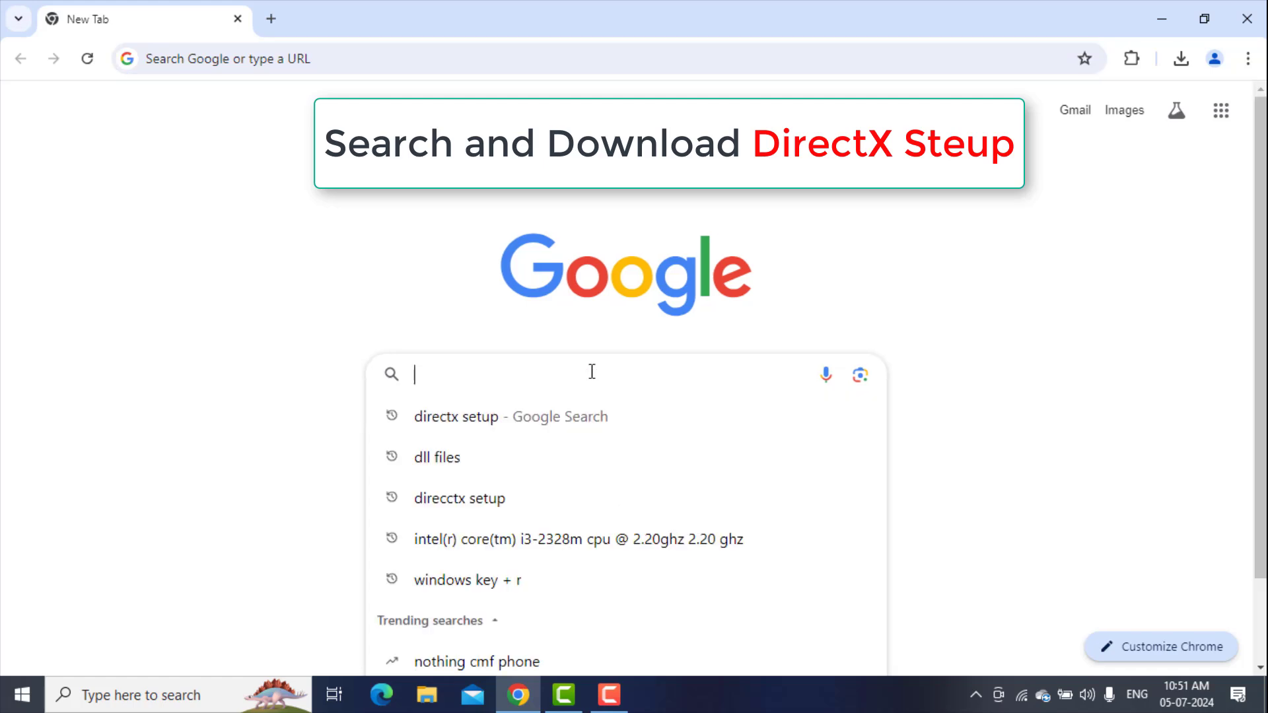
type("Direc")
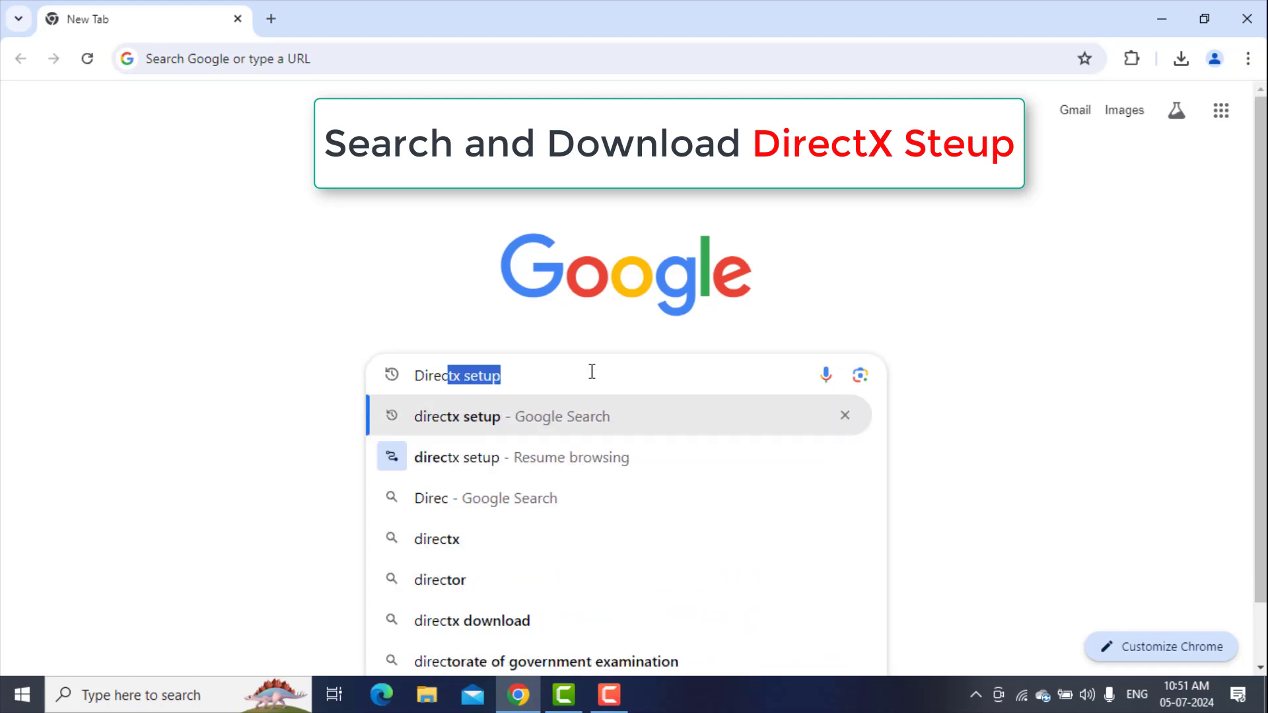
type("tX S")
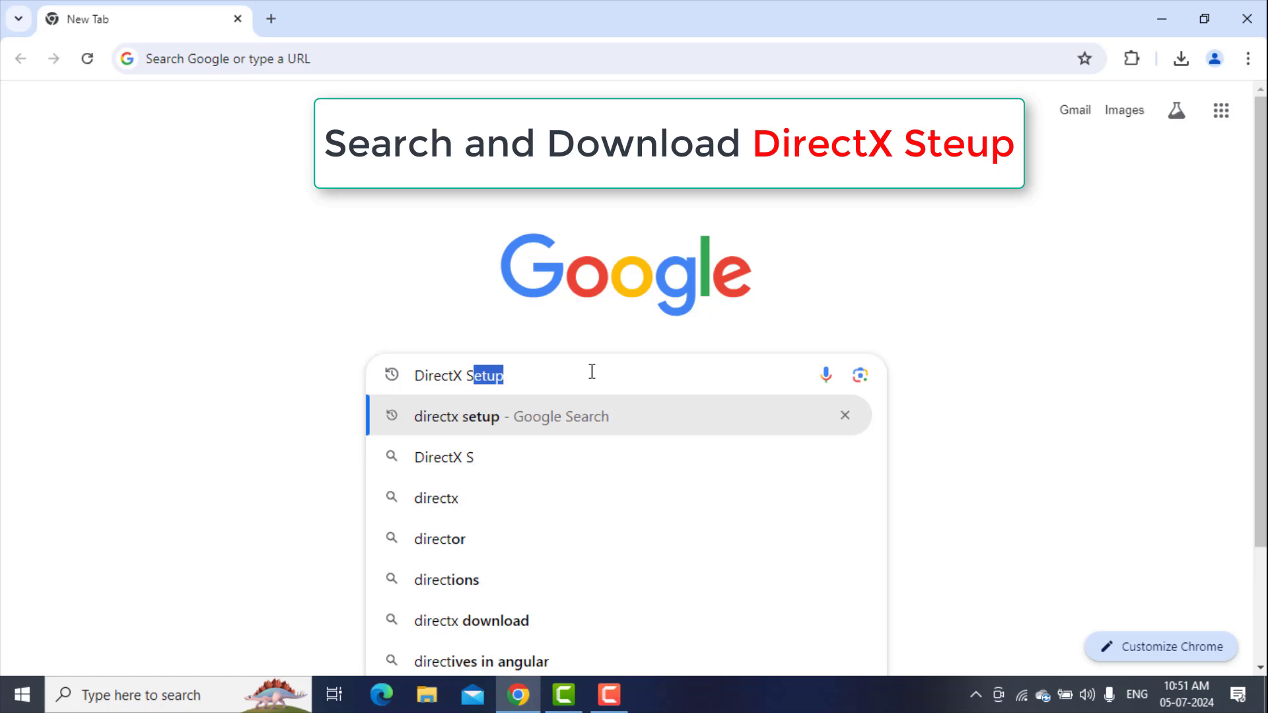
type("etup")
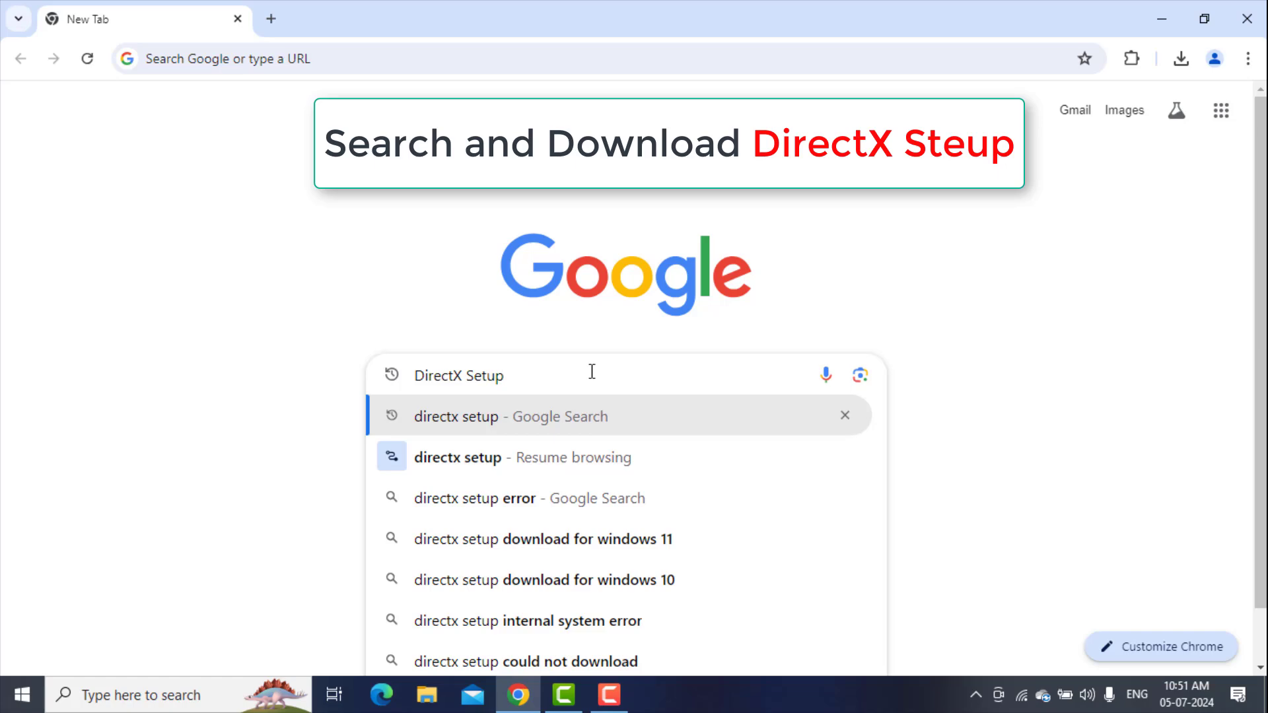
key("Return")
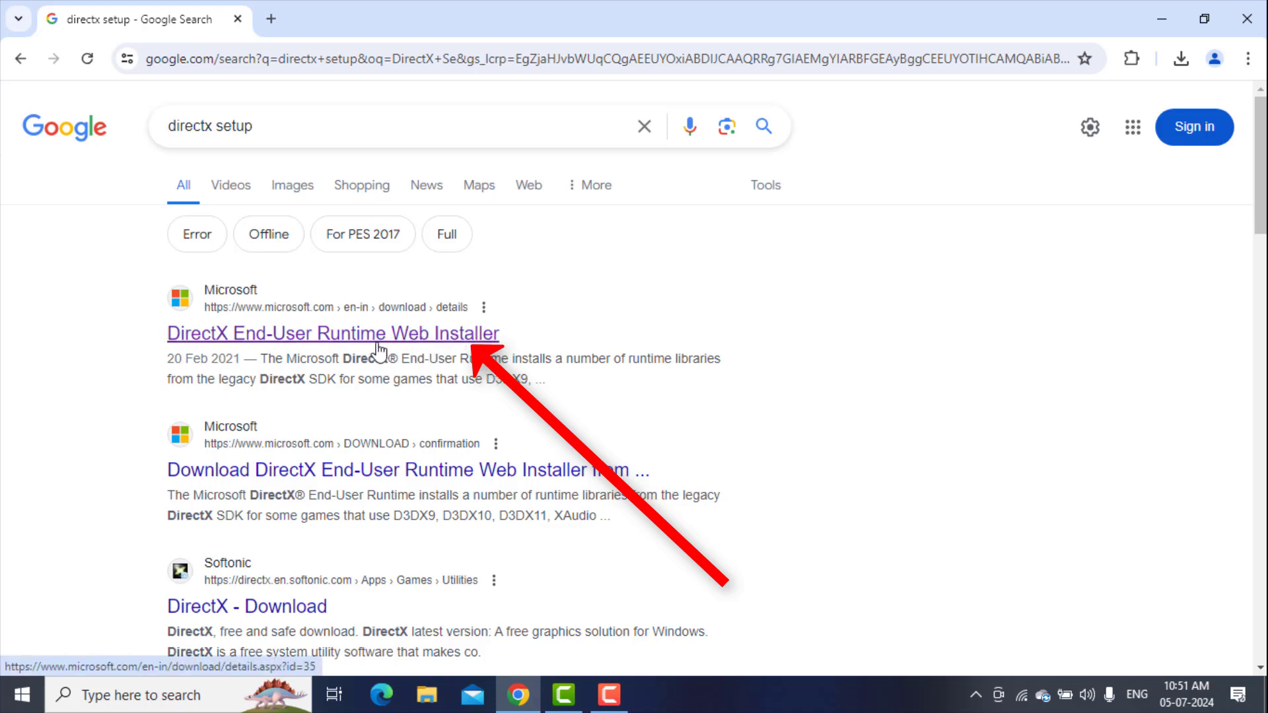
Step: Download the DirectX End-User Runtime Web Installer in English from Microsoft's site, launch the downloaded installer, and close the browser
left_click(412, 347)
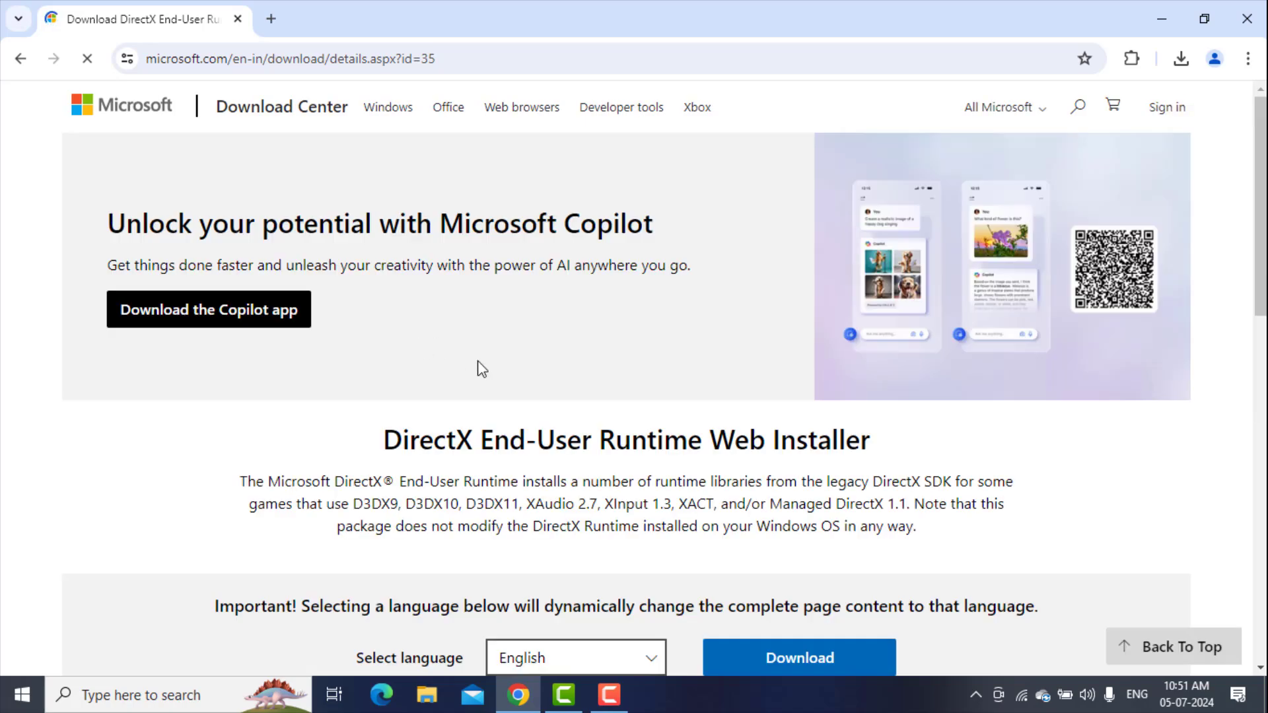
scroll(736, 439, "down", 2)
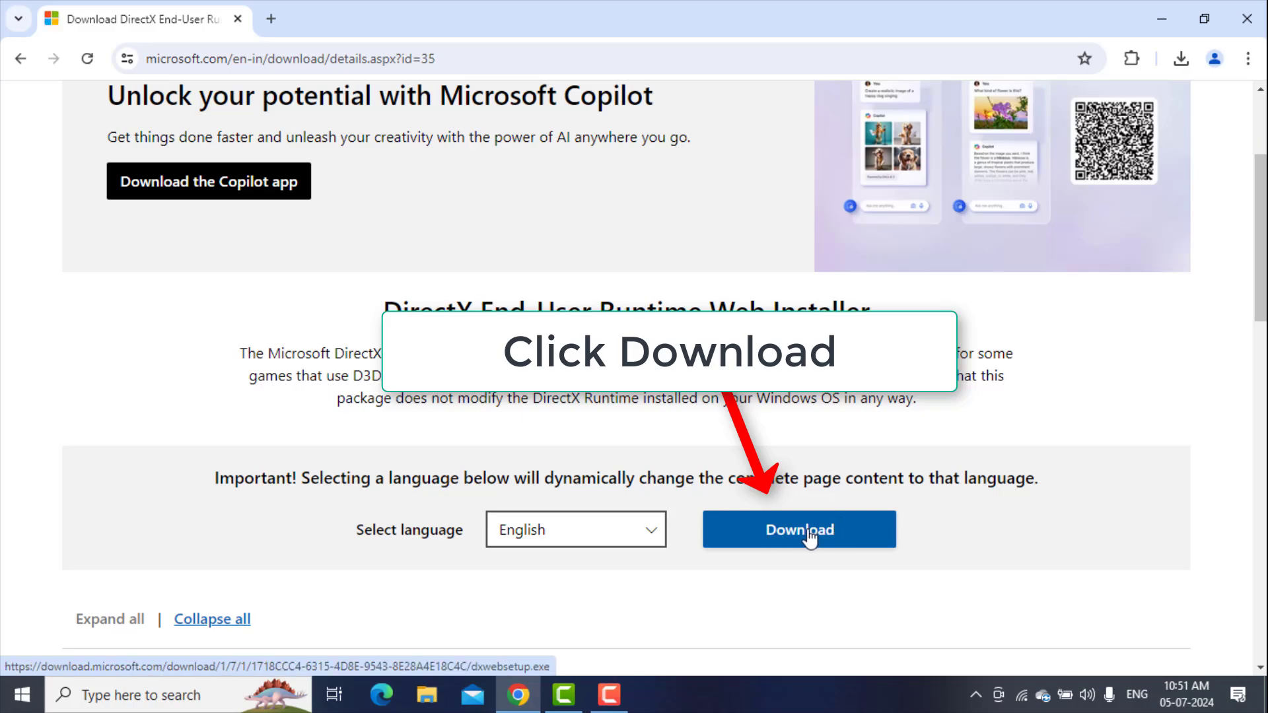
left_click(809, 537)
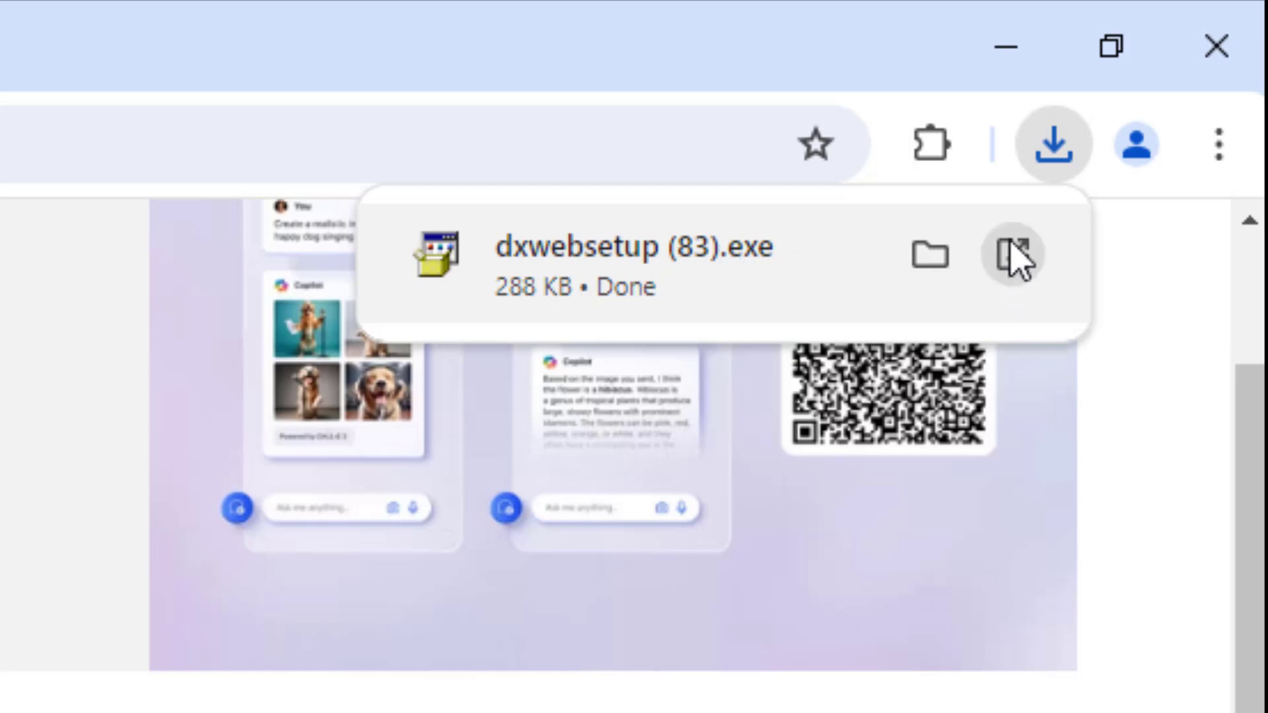
left_click(1016, 257)
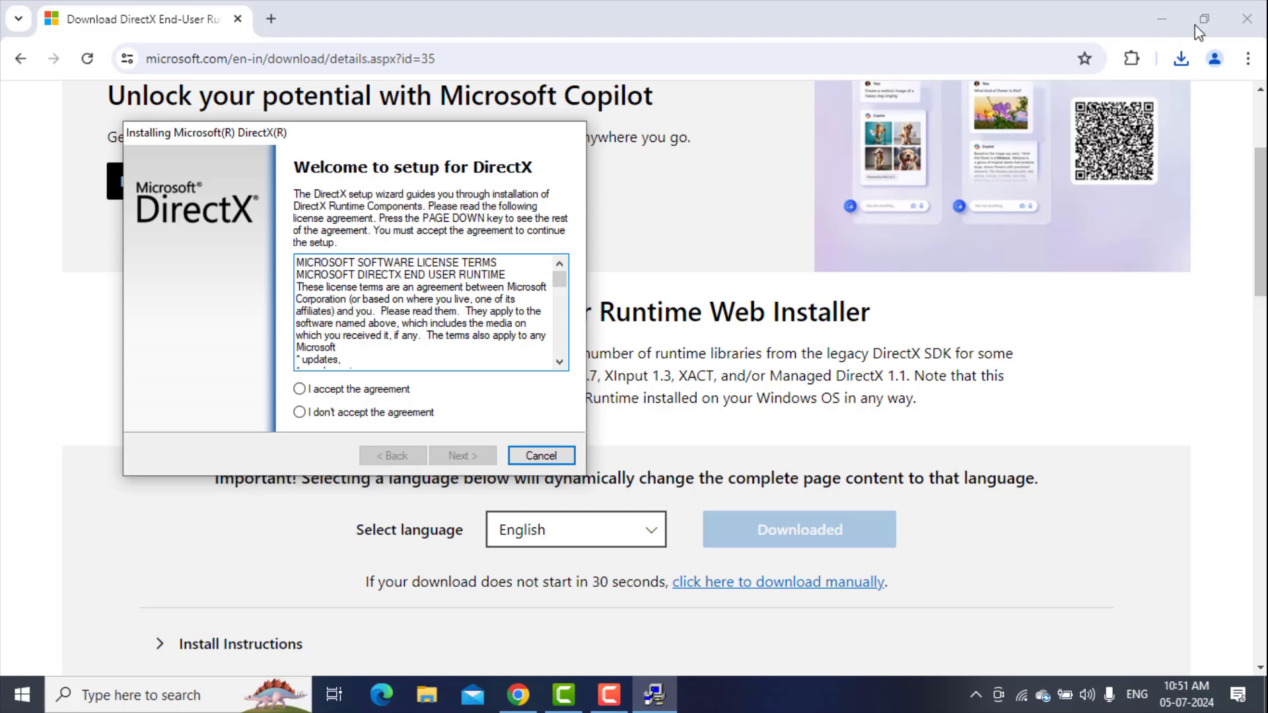
left_click(1245, 17)
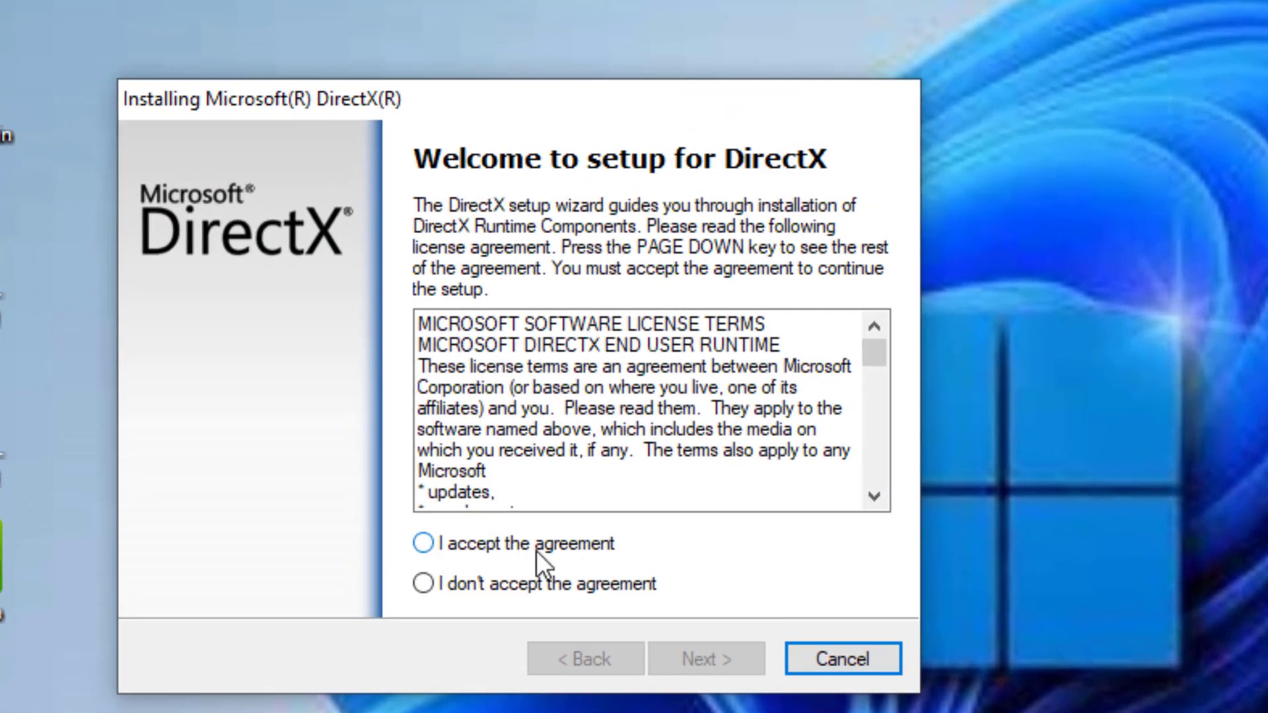
Step: Accept the DirectX license agreement, leave Install the Bing Bar ticked, and complete the setup wizard
left_click(557, 545)
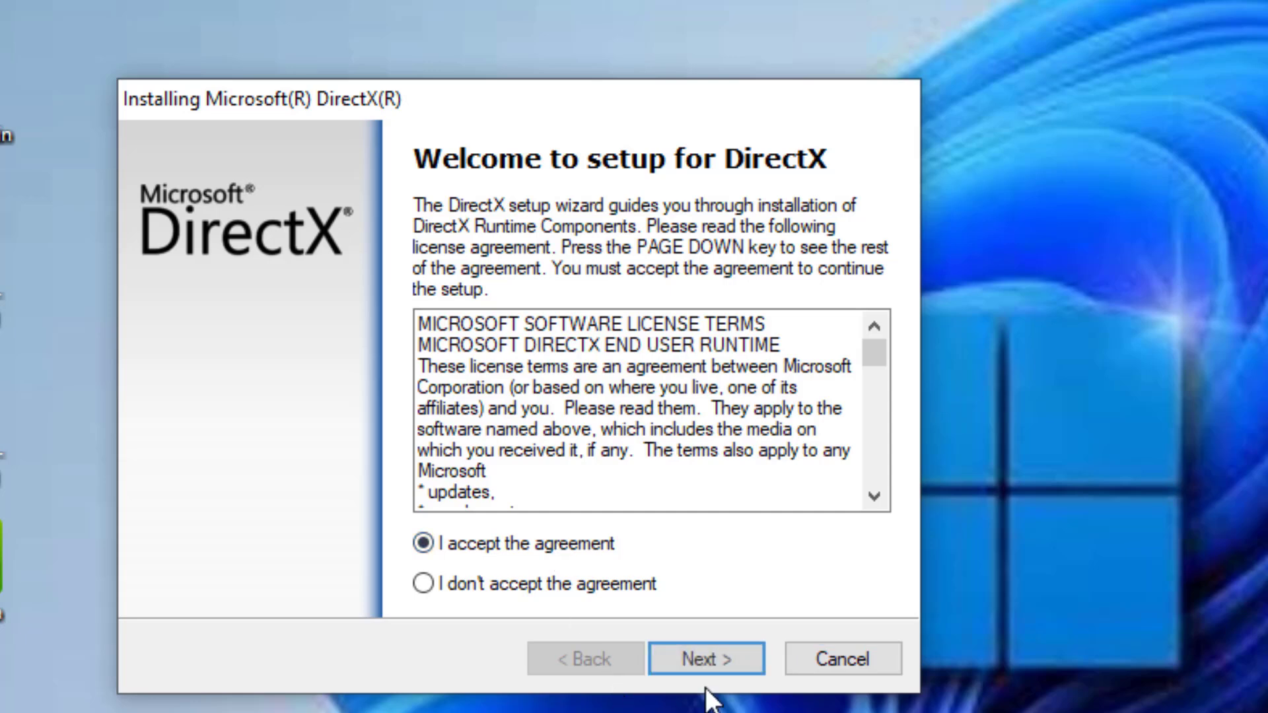
left_click(723, 657)
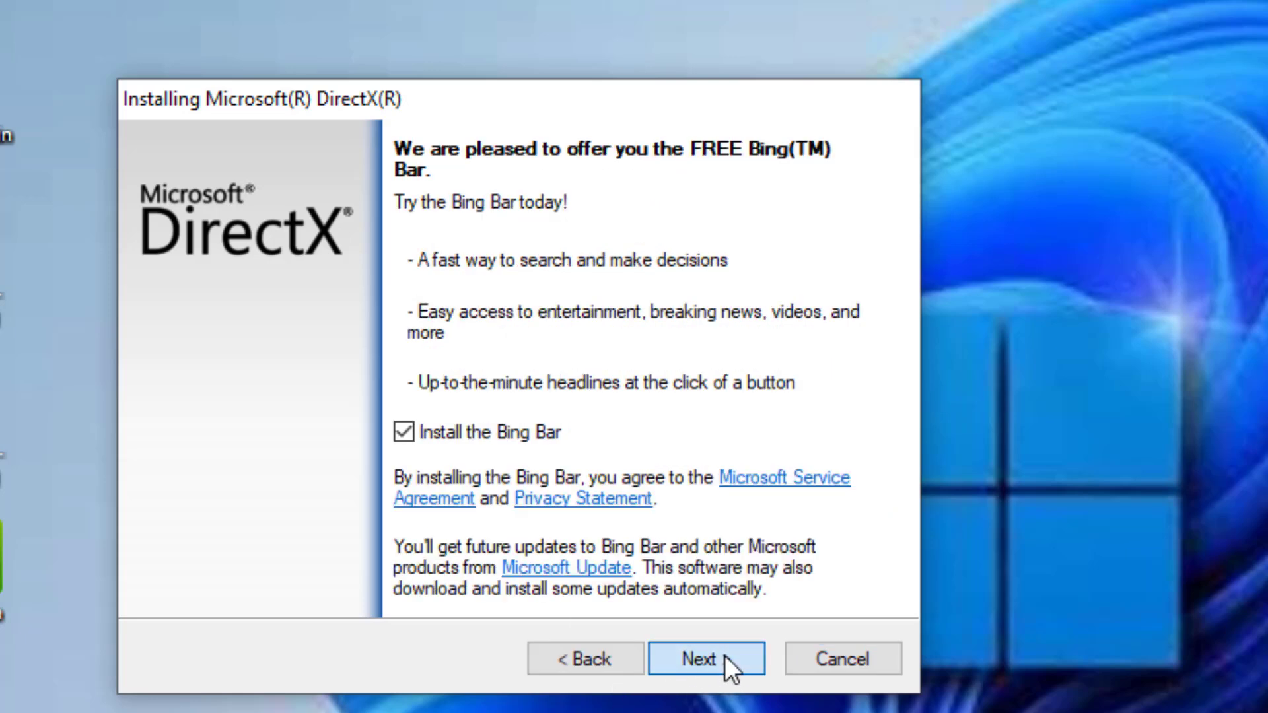
left_click(720, 661)
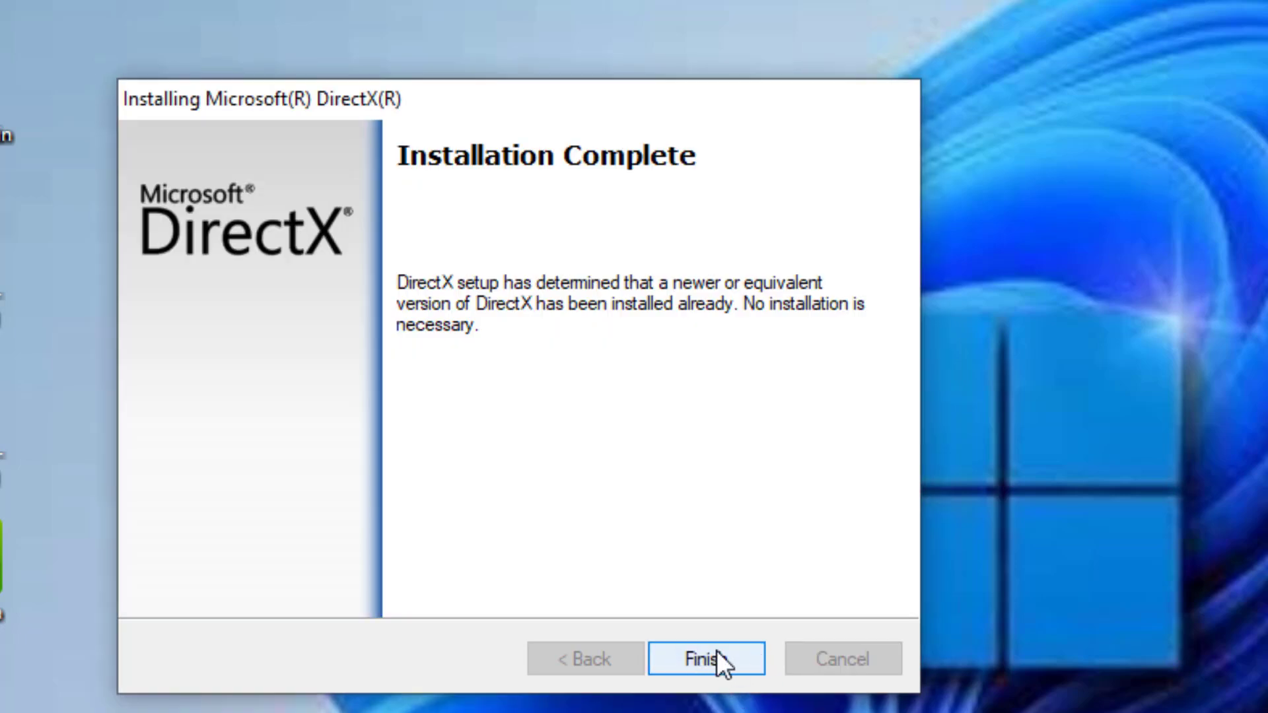
left_click(695, 661)
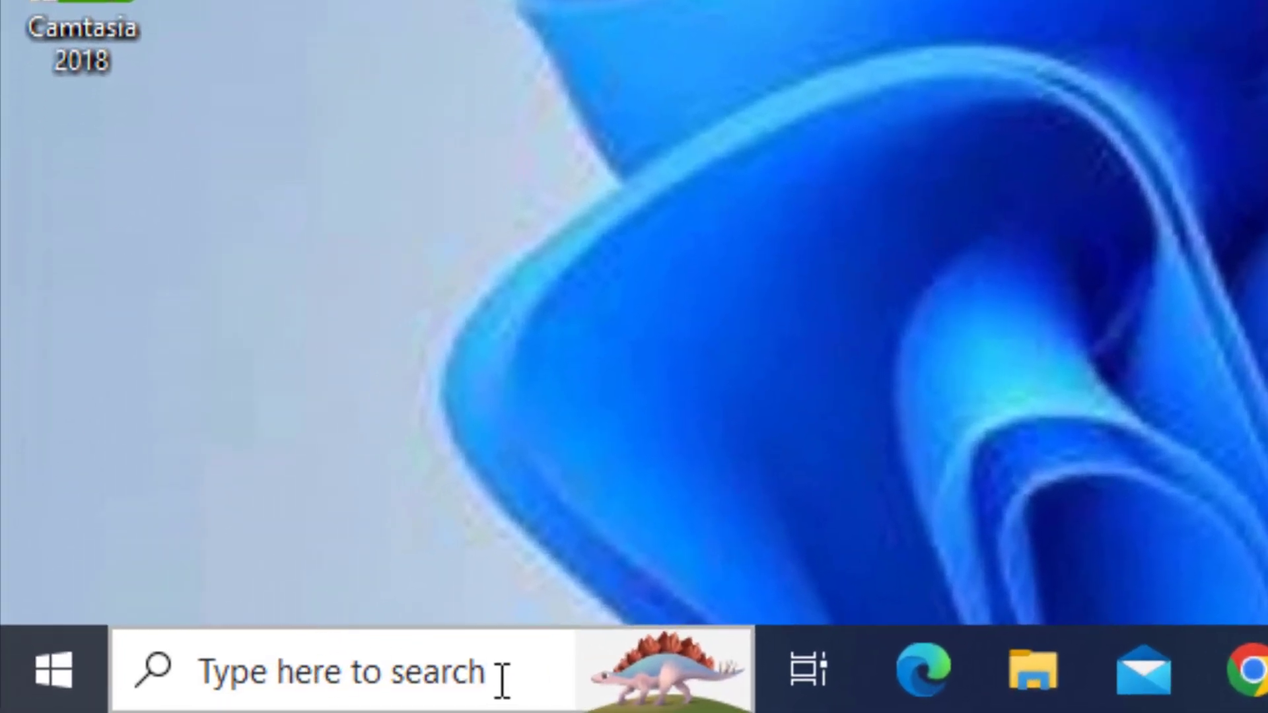
Step: Search Windows for "Device Manager" and open it
left_click(444, 680)
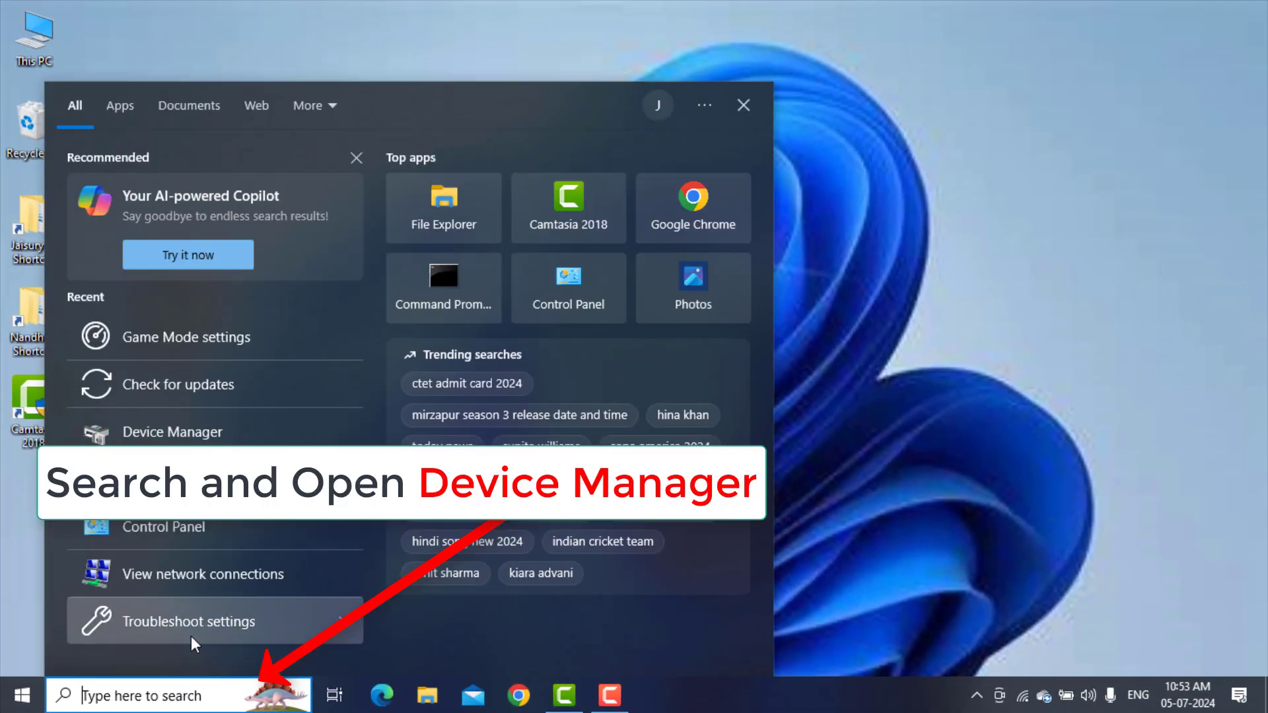
type("Device")
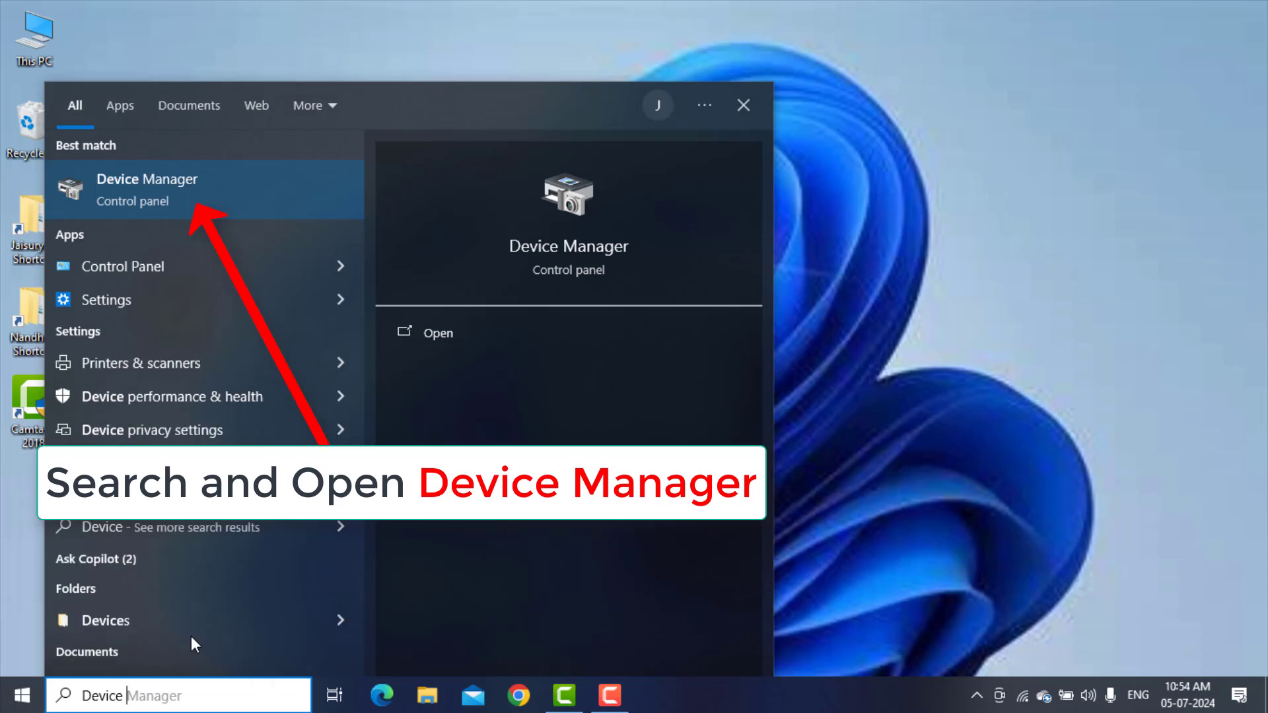
type(" Ma")
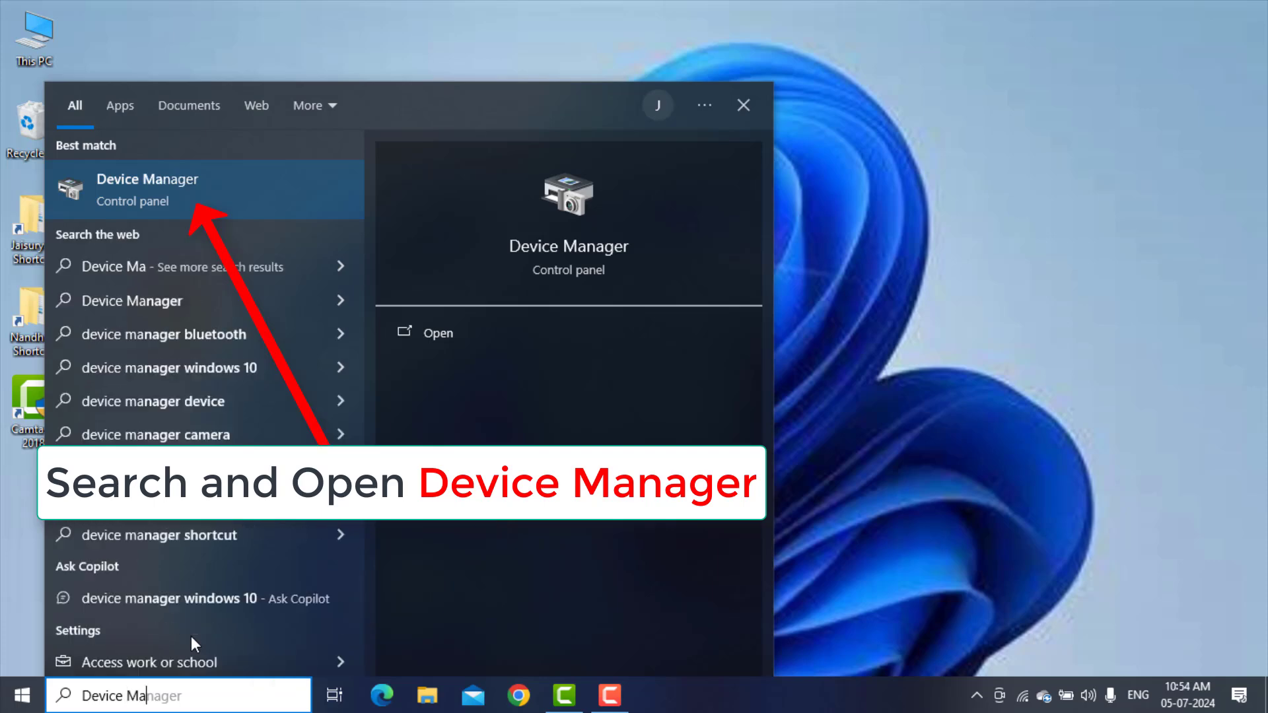
type("nager")
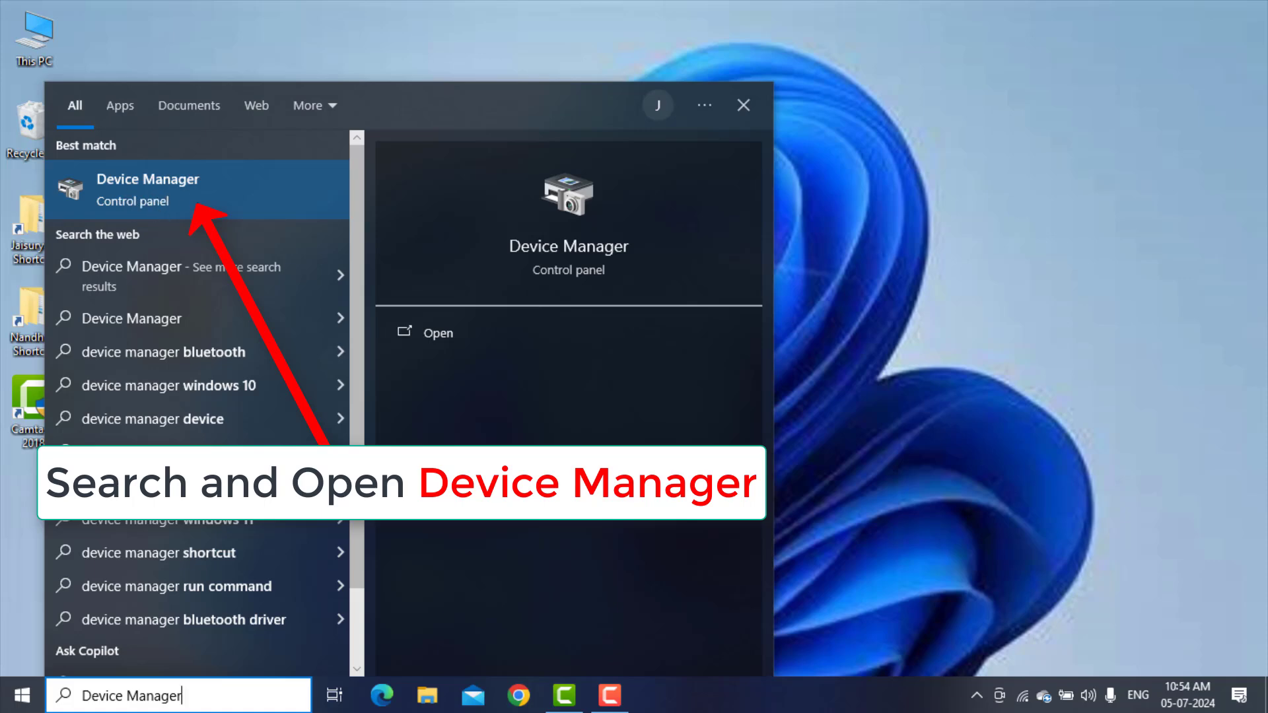
left_click(196, 203)
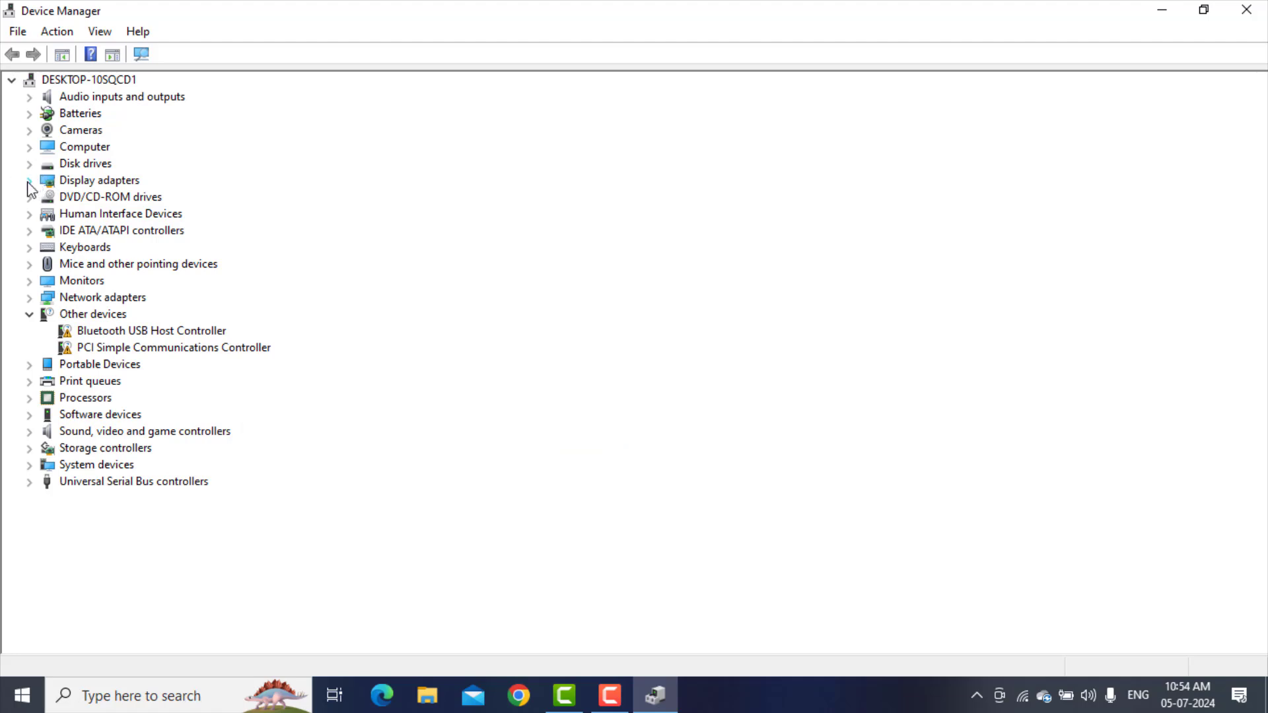
Step: Update the Intel(R) HD Graphics 3000 display adapter by manually picking the Intel(R) HD Graphics 3000 driver from the computer's available drivers and installing it
left_click(29, 182)
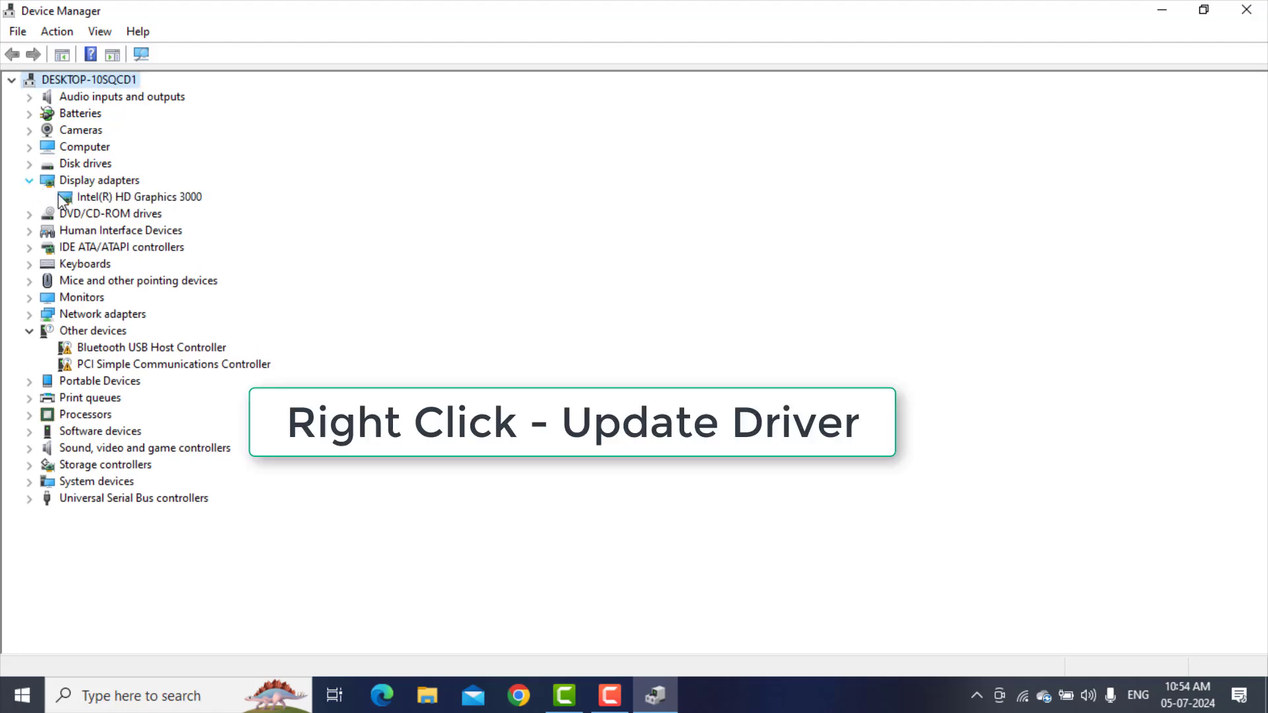
right_click(135, 200)
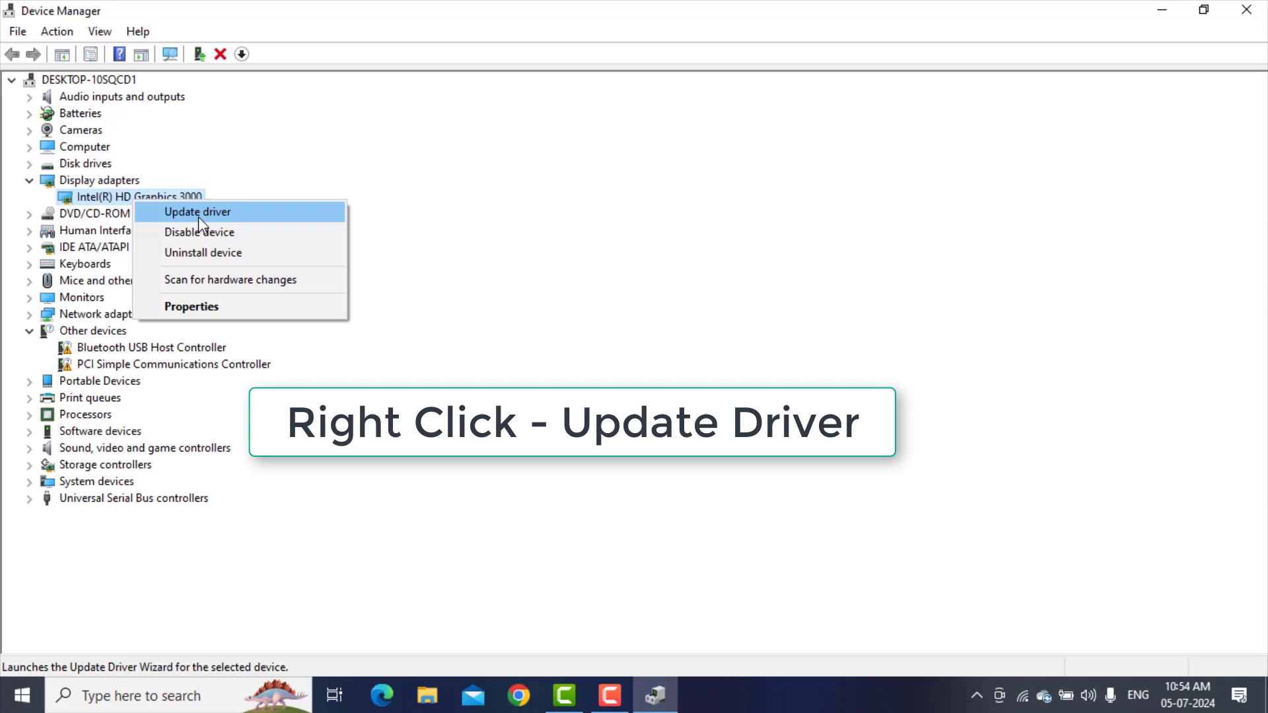
left_click(198, 216)
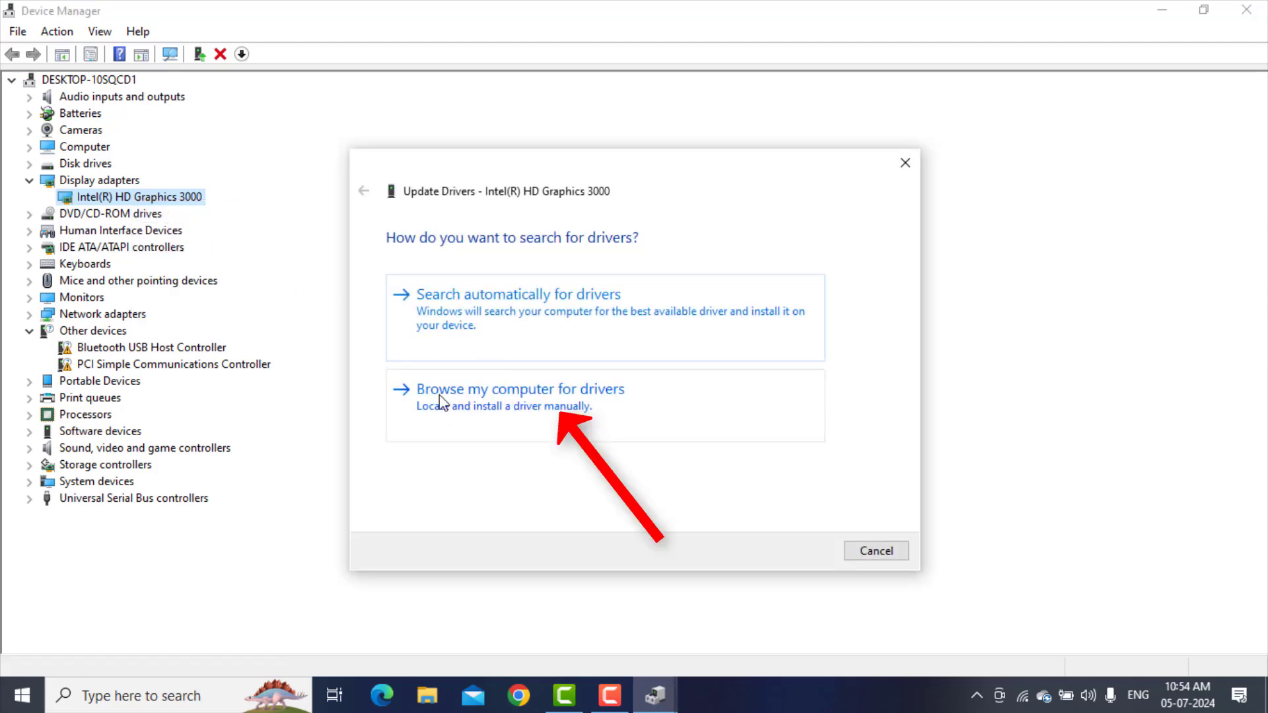
left_click(522, 406)
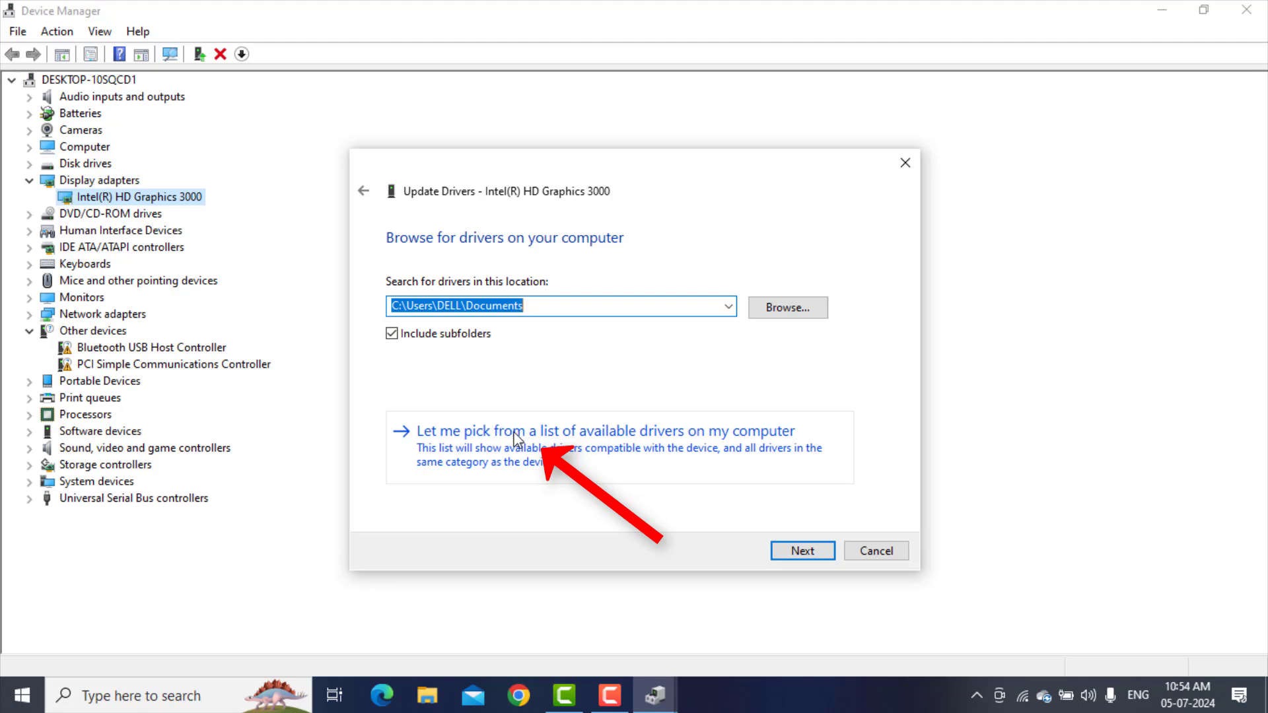
left_click(595, 454)
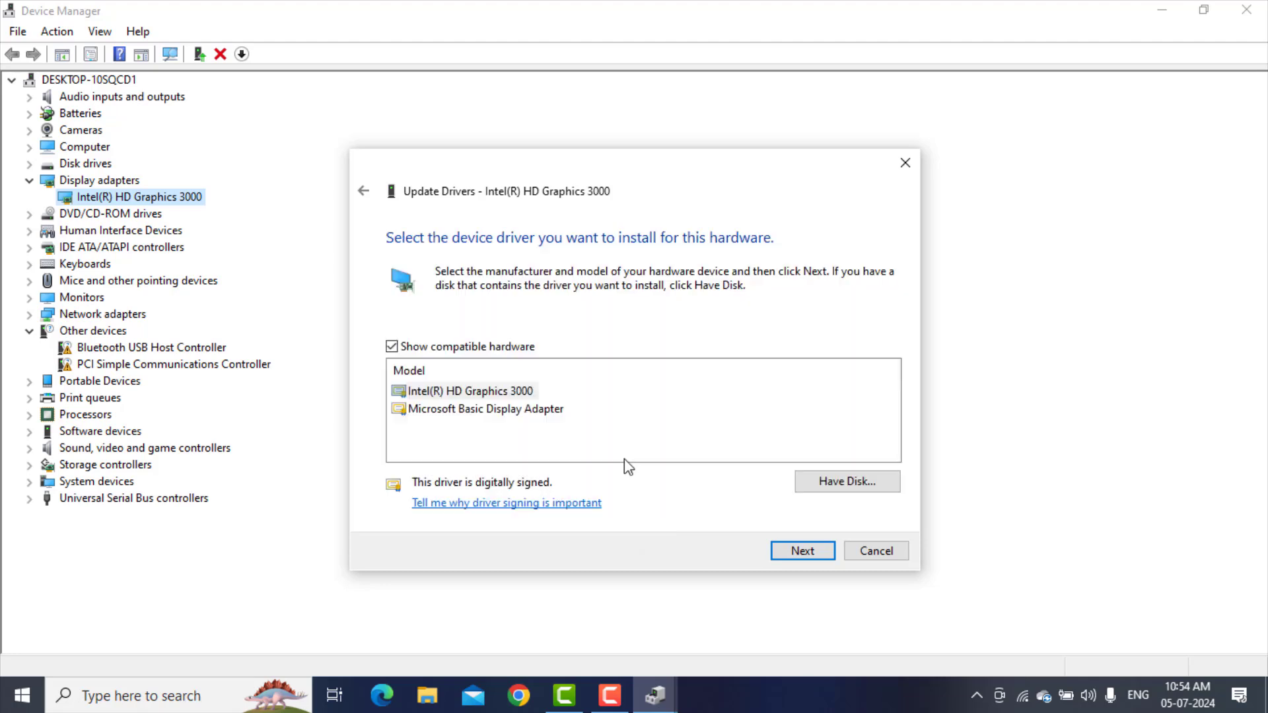
left_click(485, 393)
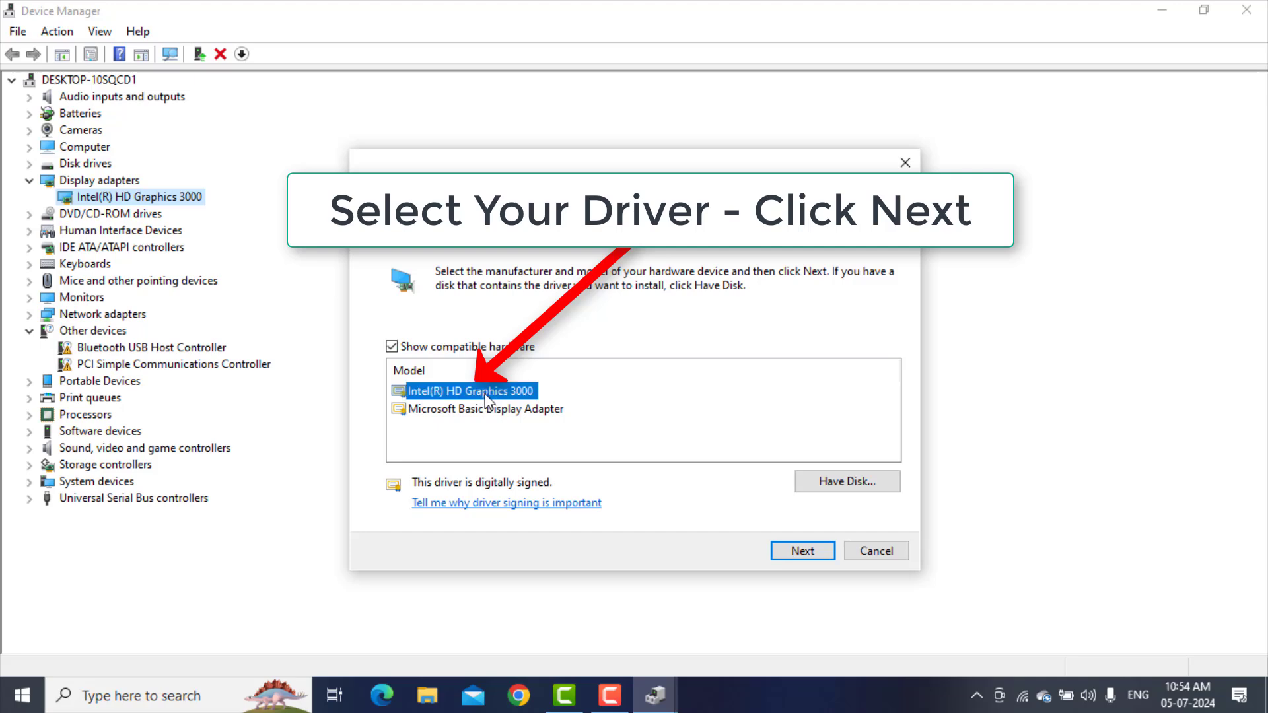
left_click(806, 554)
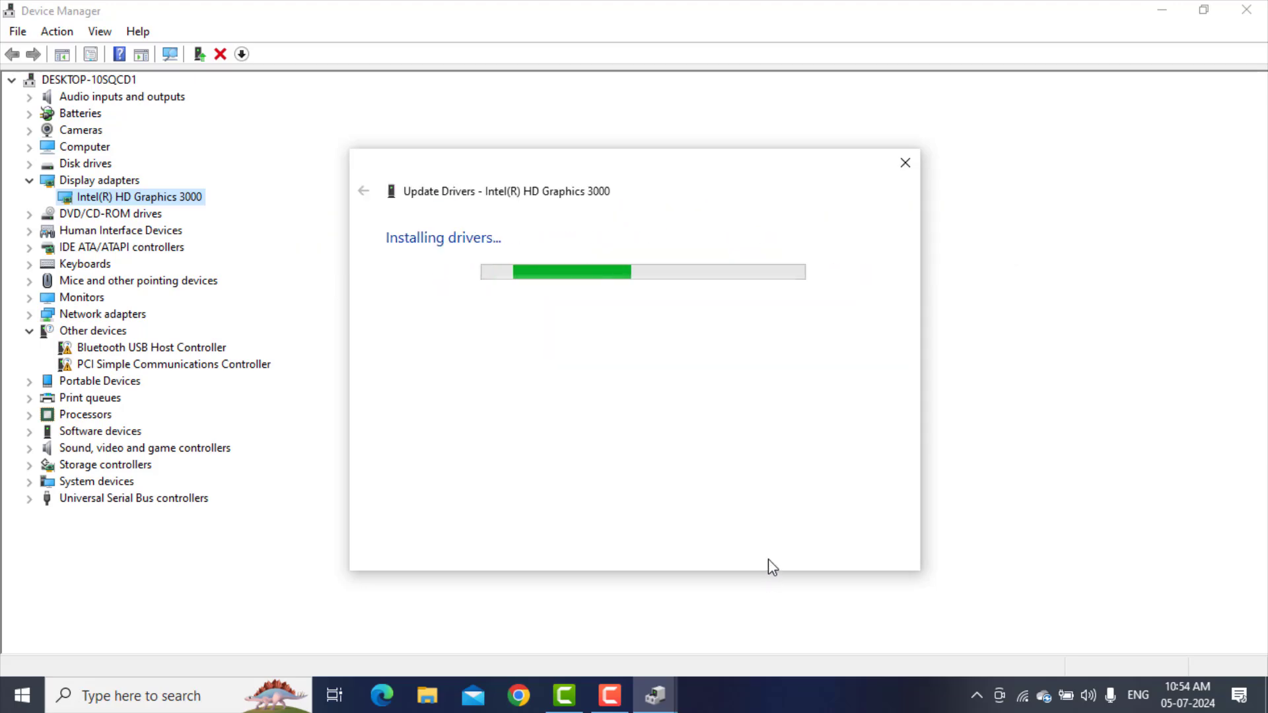